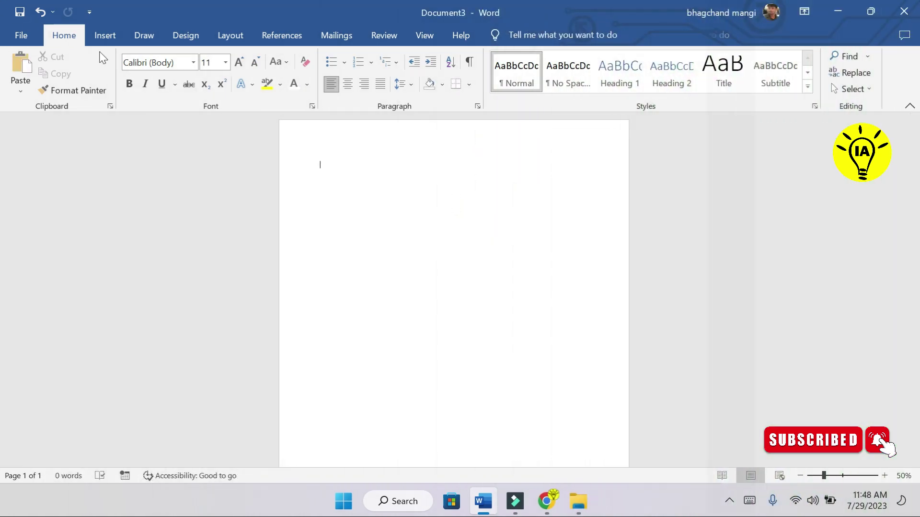
Step: Draw a 1" by 8.47" rectangle across the page top, style it solid black, and add text
click(114, 38)
click(186, 56)
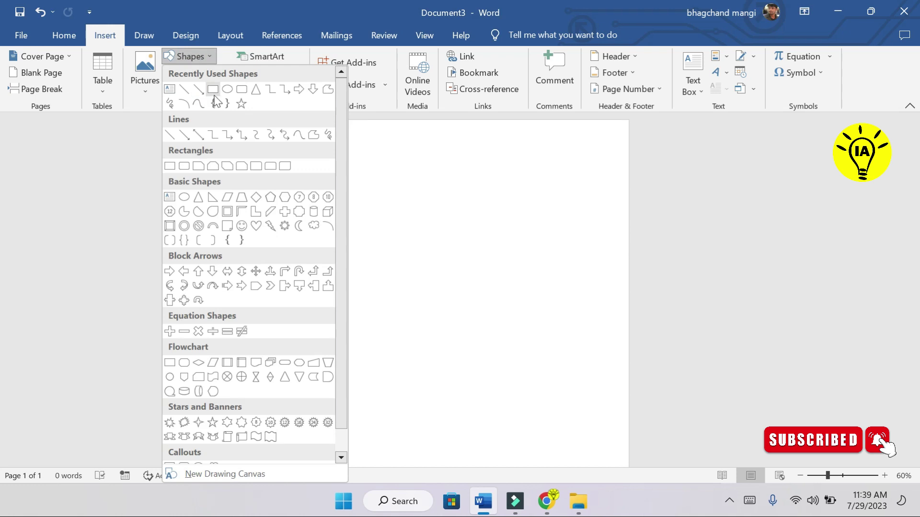
click(201, 93)
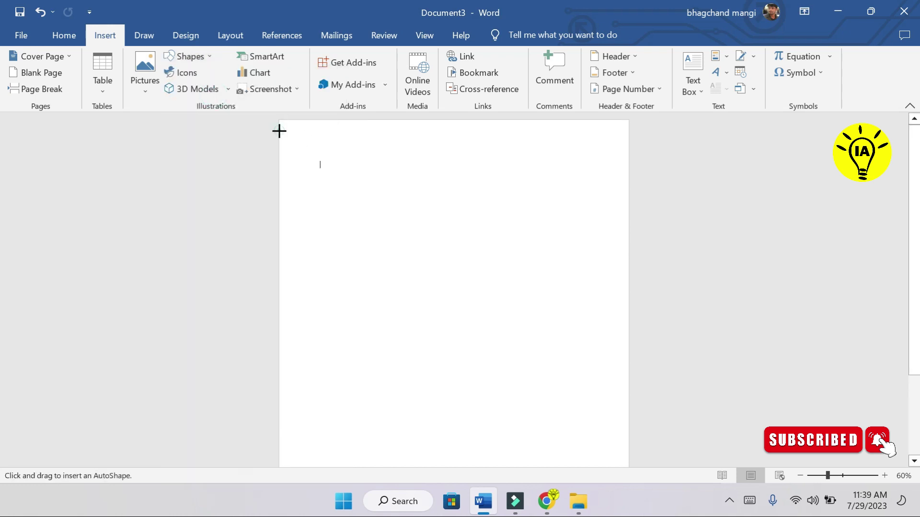
drag(279, 131, 626, 183)
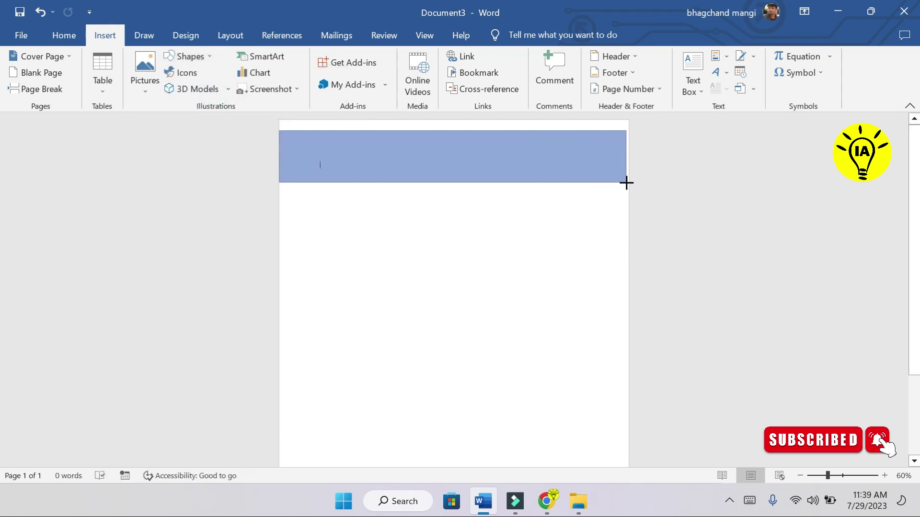
drag(626, 183, 627, 172)
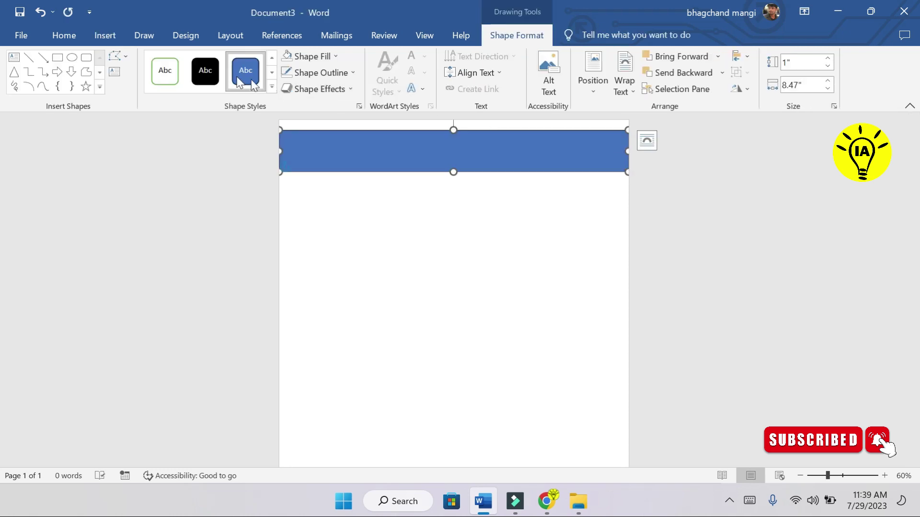
click(205, 72)
right_click(378, 165)
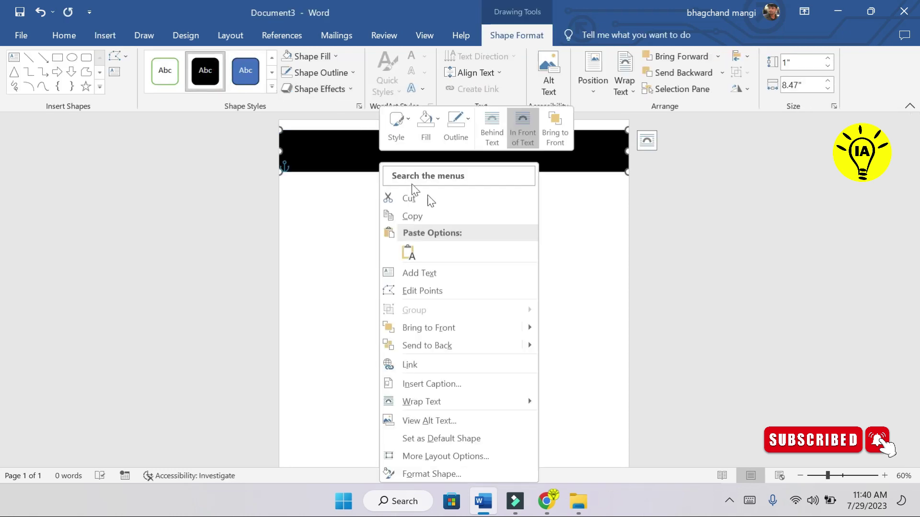
click(438, 273)
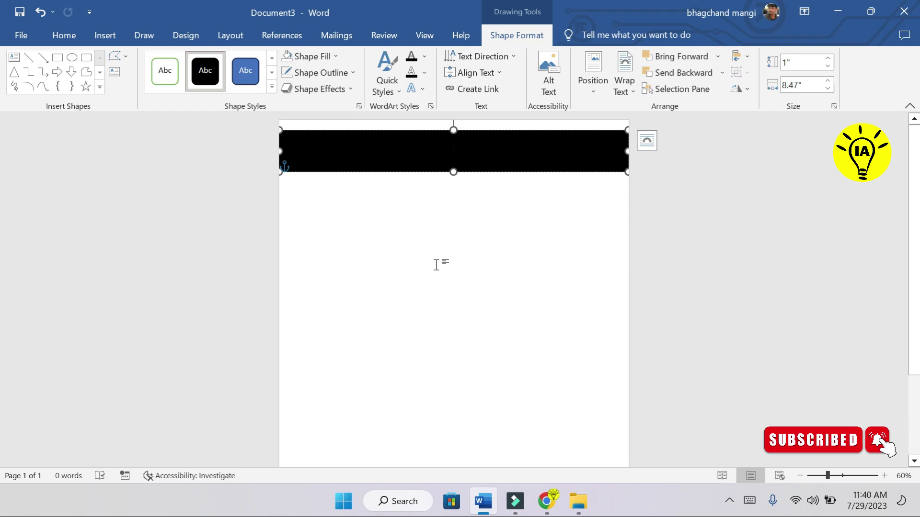
Step: Type 'Iconic acadmey' into the banner and make it italic
text(A)
text(c)
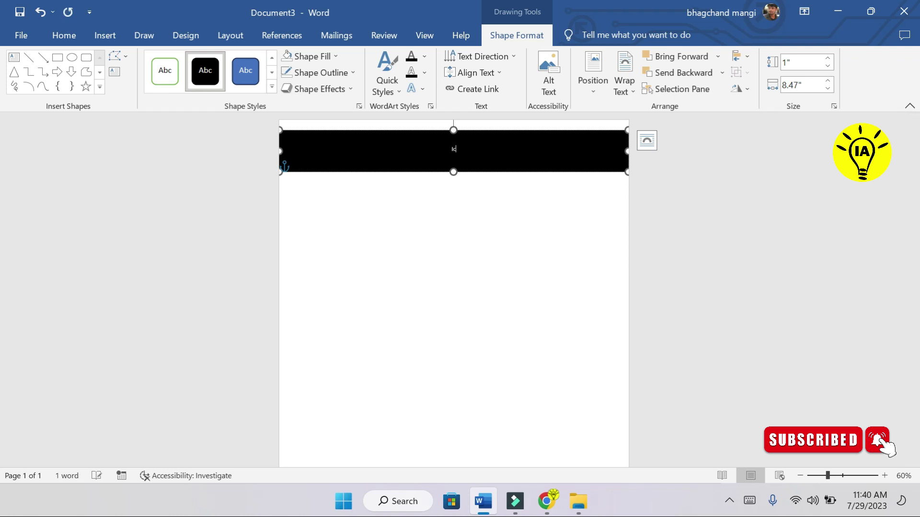
text( acadmey)
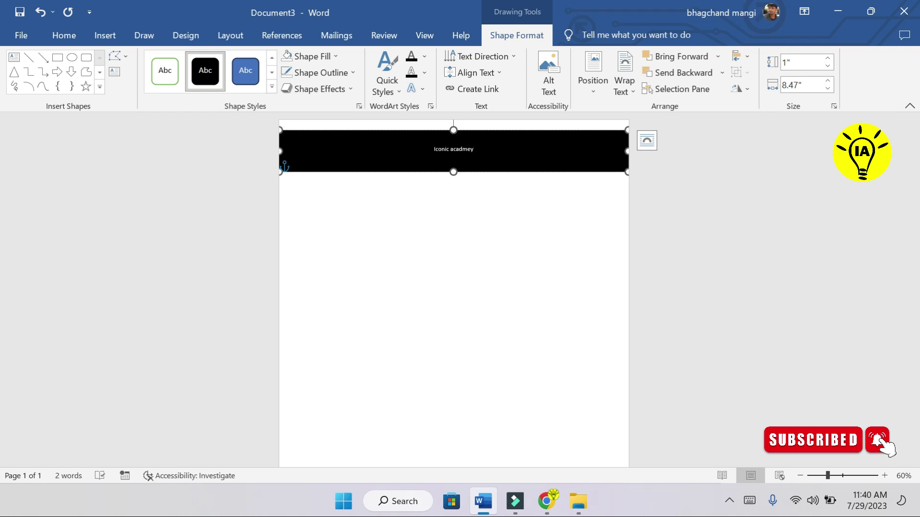
key(ctrl+a)
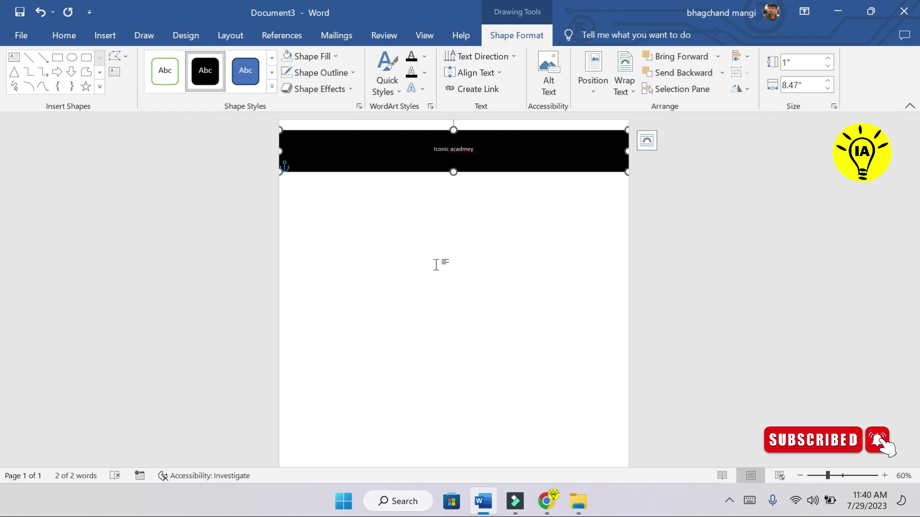
click(81, 32)
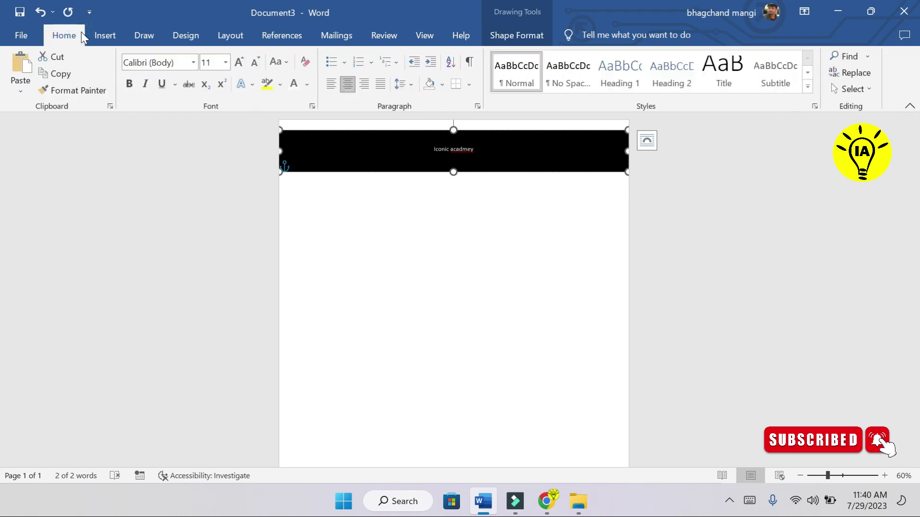
click(142, 90)
Step: Set the banner title to 48 pt Times New Roman
click(239, 62)
click(239, 62)
click(239, 63)
click(239, 63)
click(239, 62)
click(239, 63)
click(239, 63)
click(255, 63)
click(193, 62)
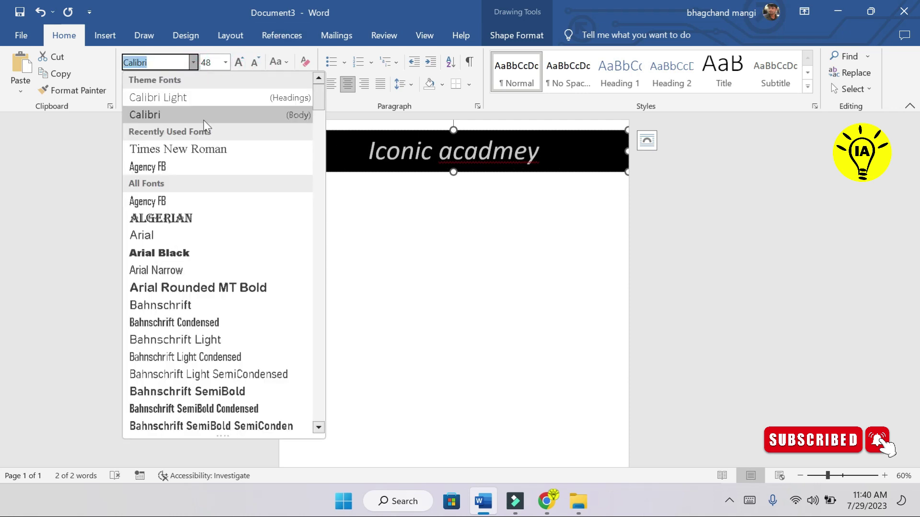
click(201, 149)
click(508, 201)
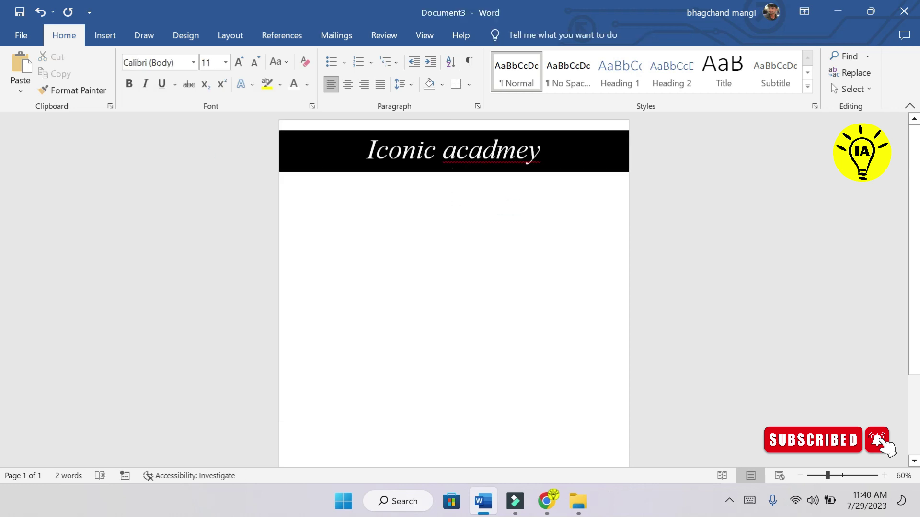
click(558, 153)
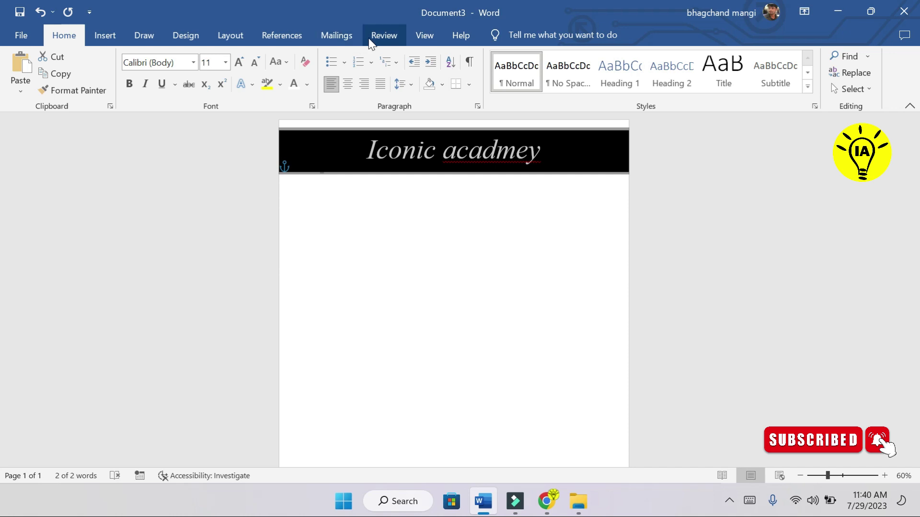
Step: Run Spelling & Grammar and accept 'academy' as the correction for the banner title
click(383, 35)
click(29, 74)
click(438, 288)
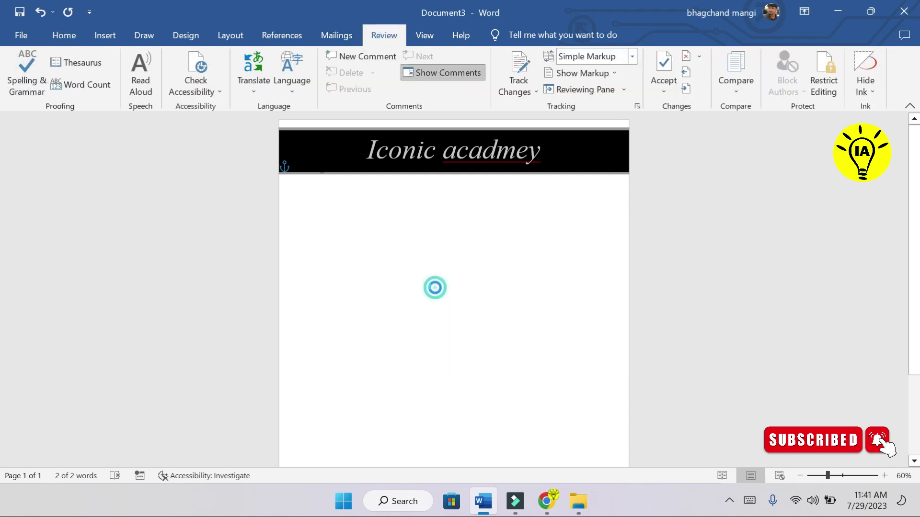
click(835, 280)
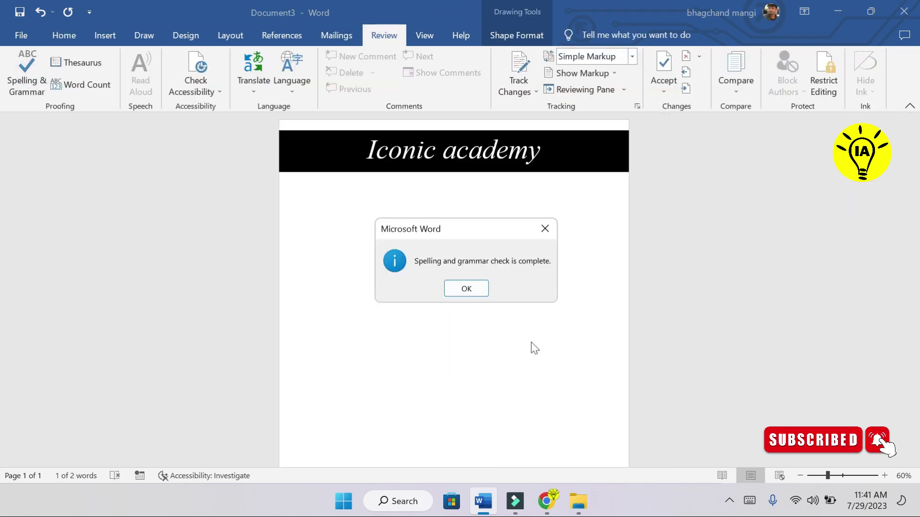
click(460, 290)
Step: Deselect the banner and open right-click menus on the page
click(348, 221)
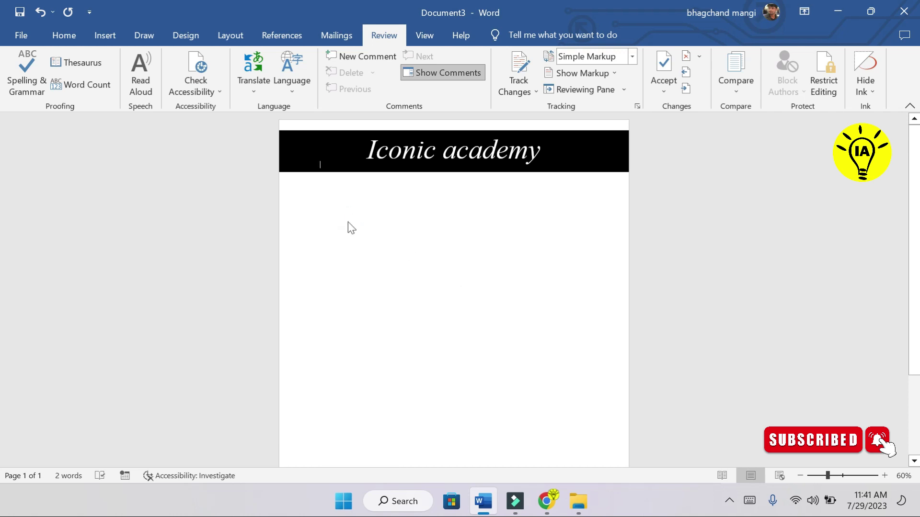
right_click(349, 222)
click(580, 425)
right_click(580, 424)
click(460, 318)
click(385, 290)
right_click(329, 191)
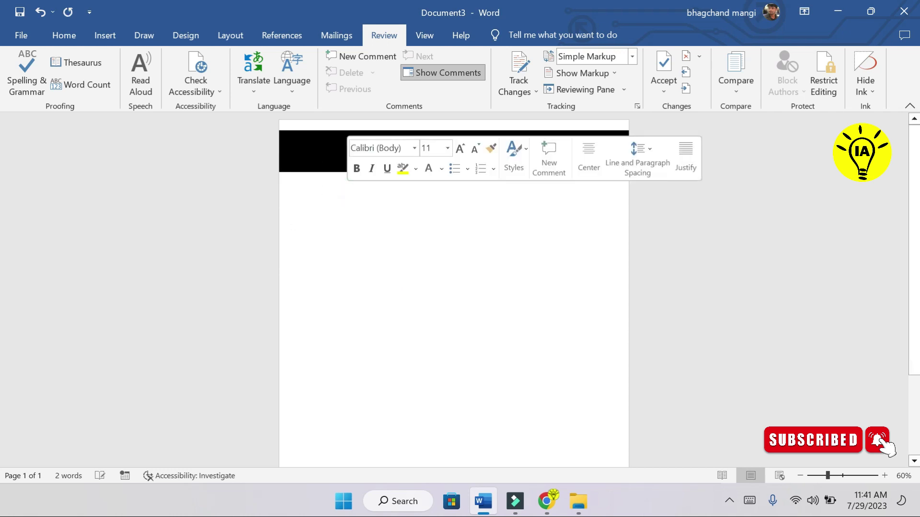
Step: Insert a 5 by 5 table below the banner
click(122, 36)
click(102, 71)
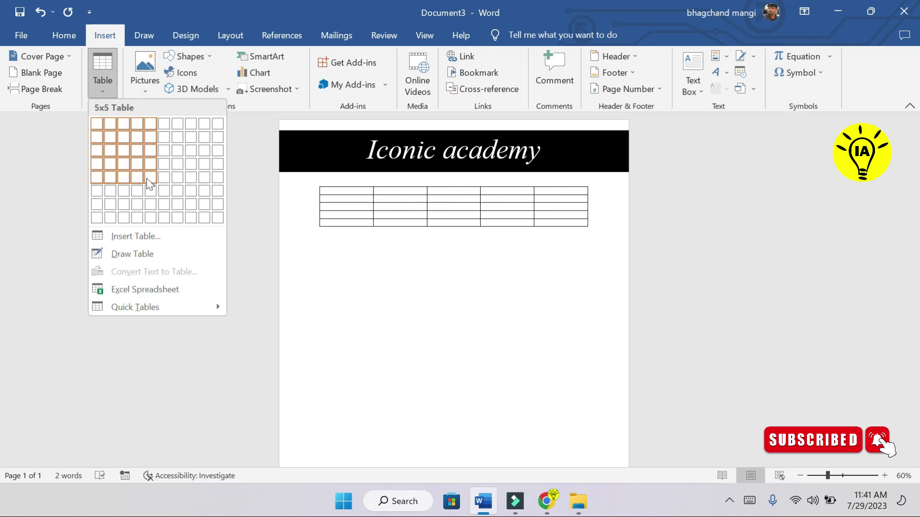
click(150, 184)
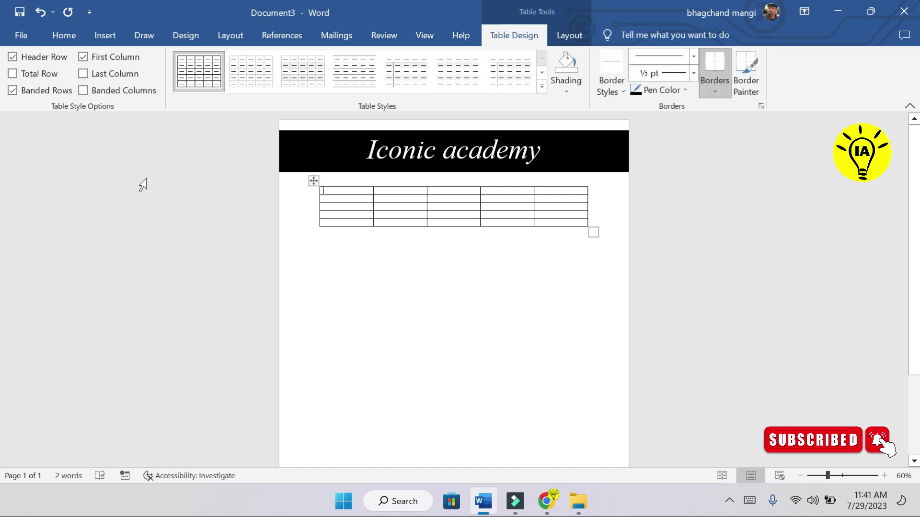
Step: Fill the header row with Sr., Description, Qty., Total and Adavance
text(s)
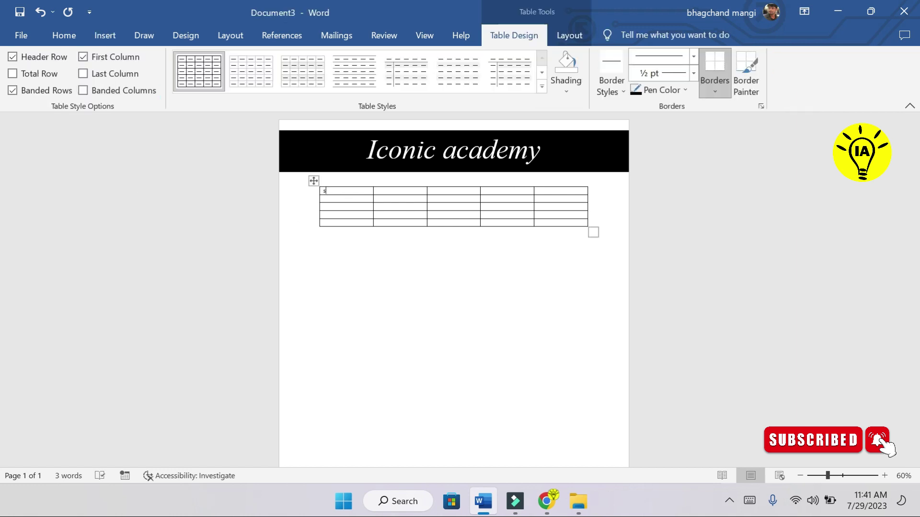
text(.)
key(Tab)
text(p)
key(Tab)
text(t)
key(Tab)
text(adavance)
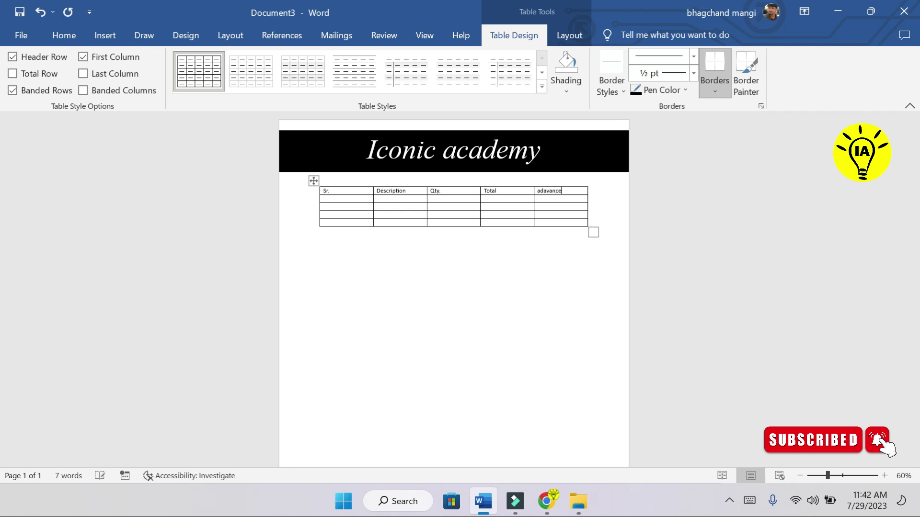
key(Tab)
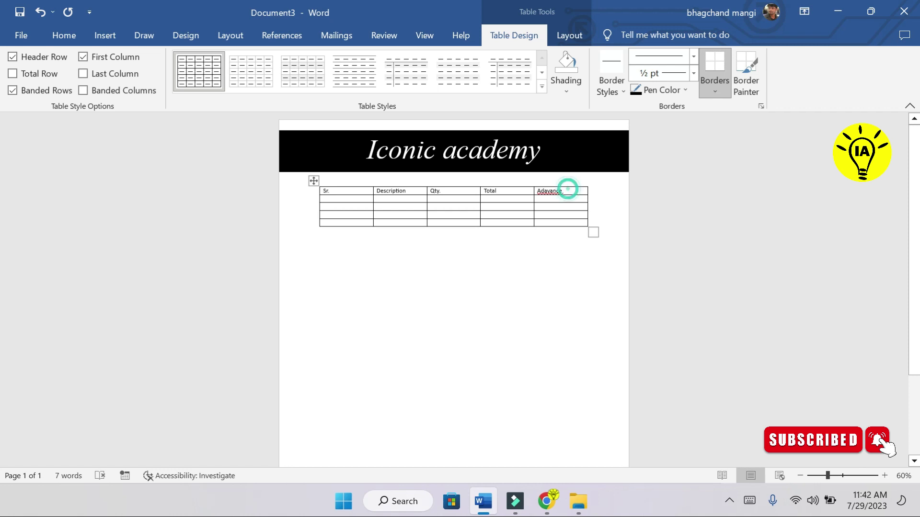
Step: Correct the last header to 'Advance' with the spelling check, then add blank lines to the first item row
drag(565, 189, 575, 192)
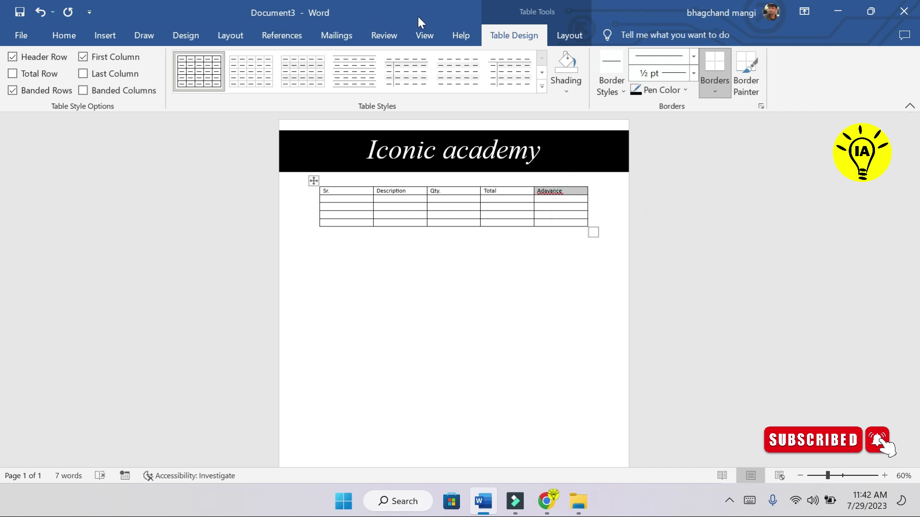
click(394, 33)
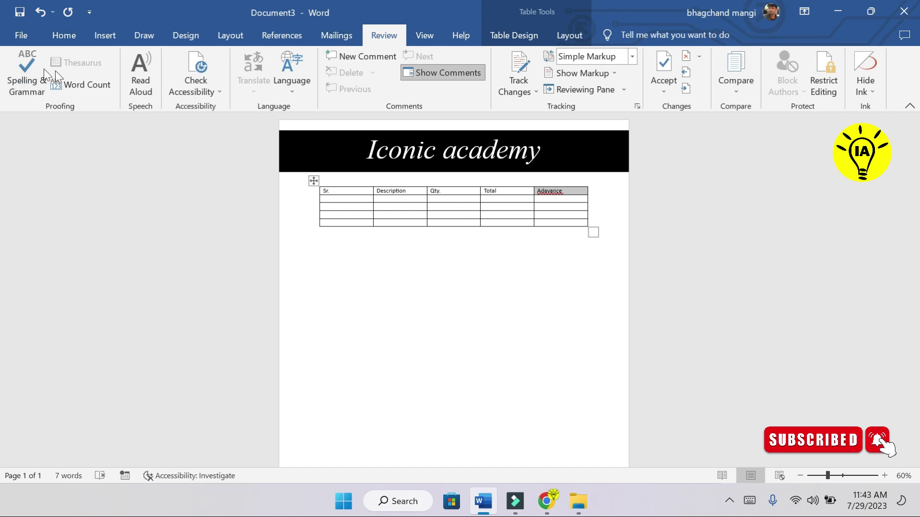
click(13, 75)
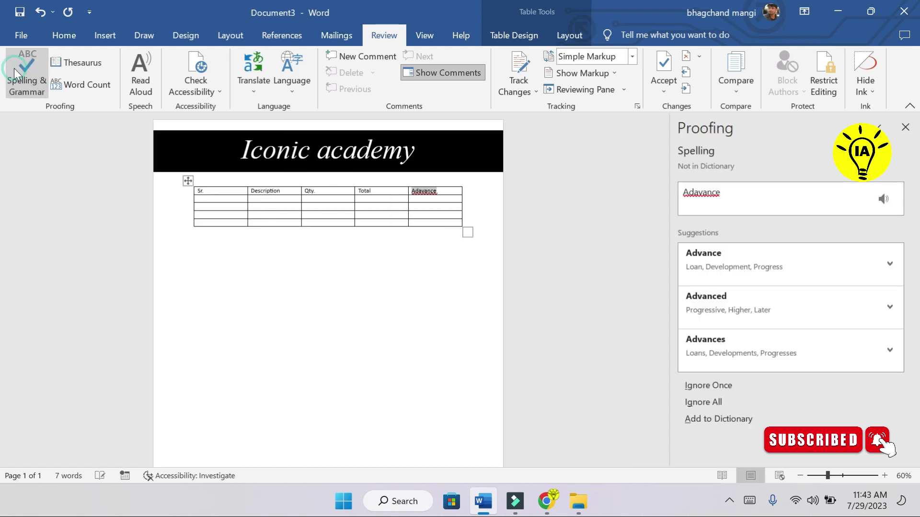
click(712, 278)
click(449, 289)
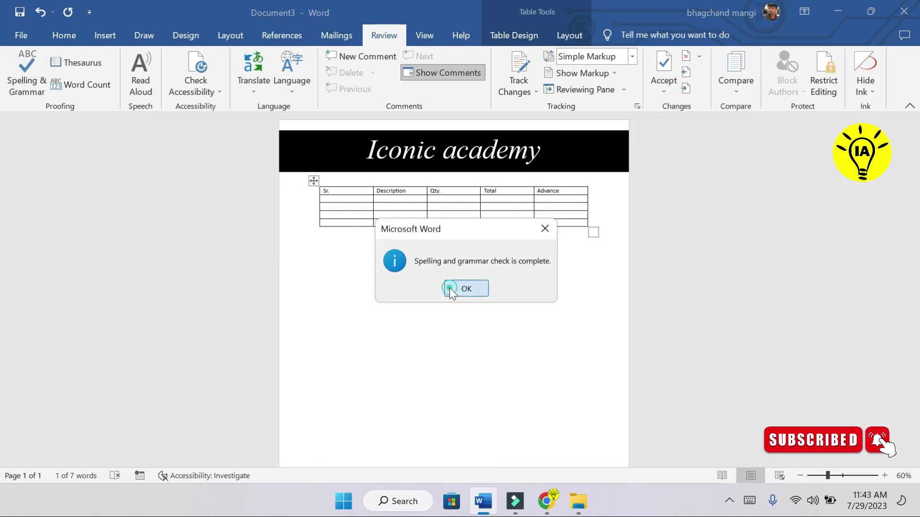
click(449, 289)
click(345, 200)
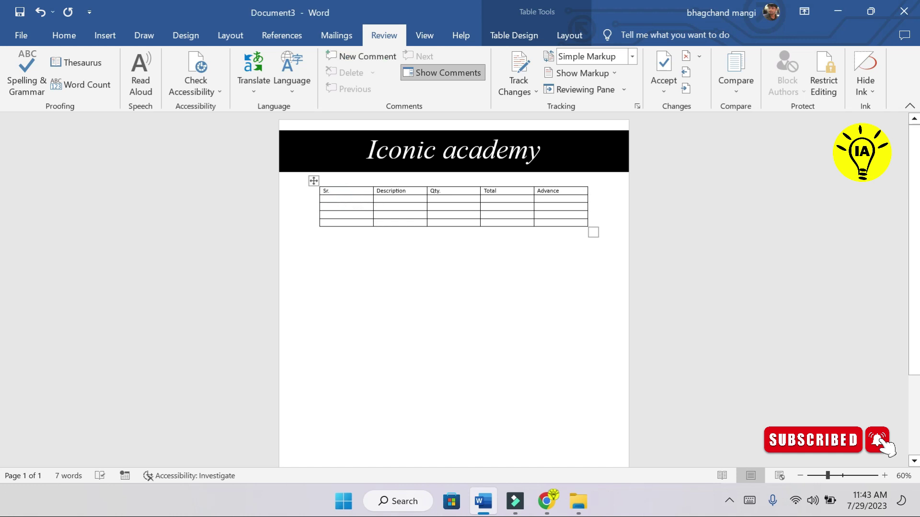
key(Return)
key(Return)
key(Return)
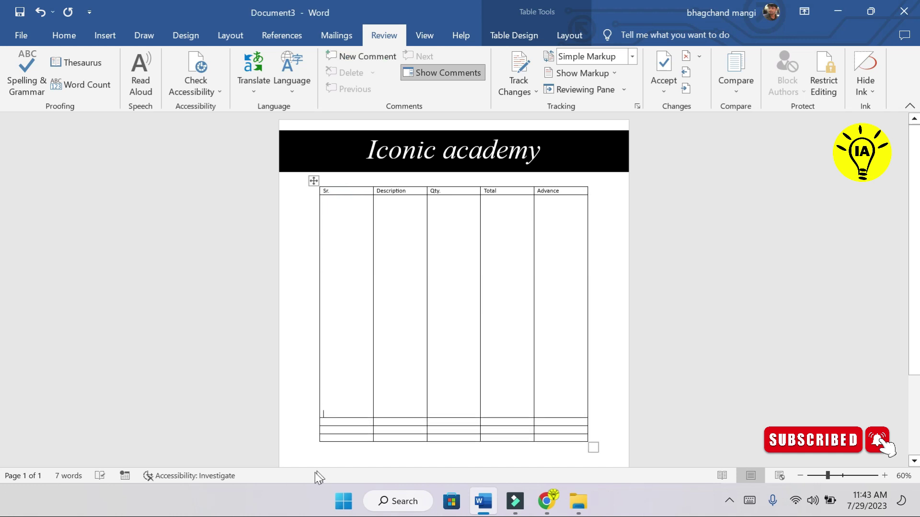
Step: Type Total, Advance and Balance into the fourth cell of the last three rows
mouse_move(296, 442)
mouse_down()
mouse_move(322, 425)
mouse_move(329, 470)
mouse_up()
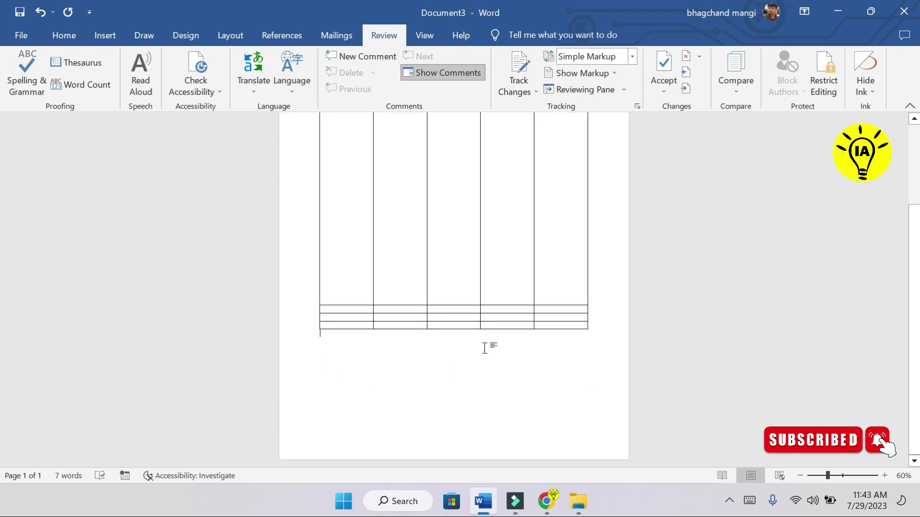
click(490, 308)
text(tal)
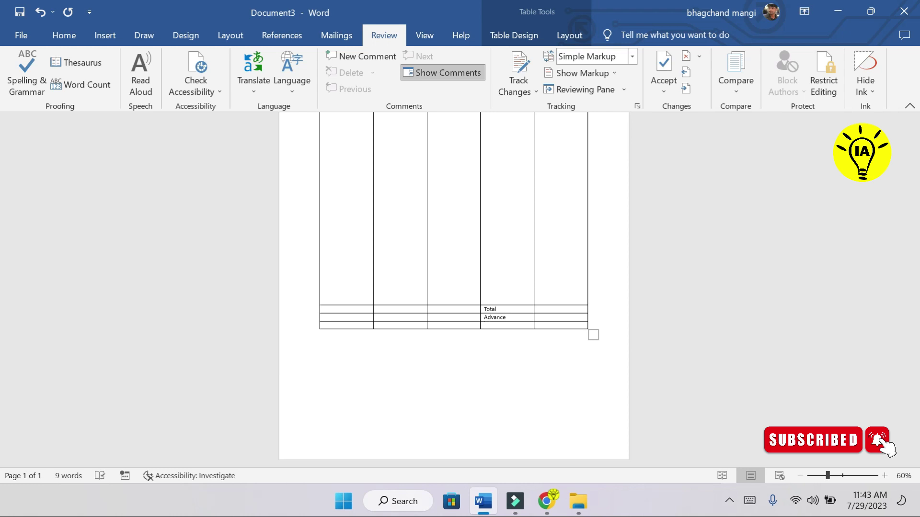
text( ba)
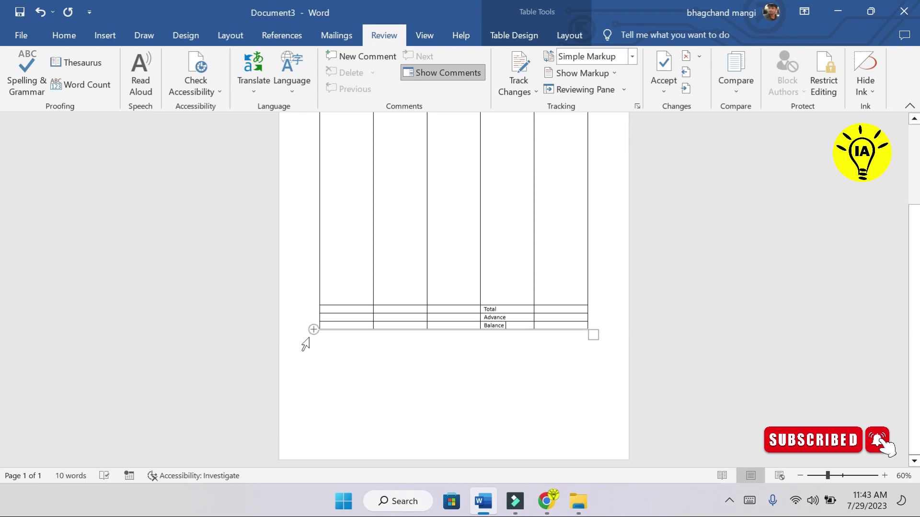
click(316, 326)
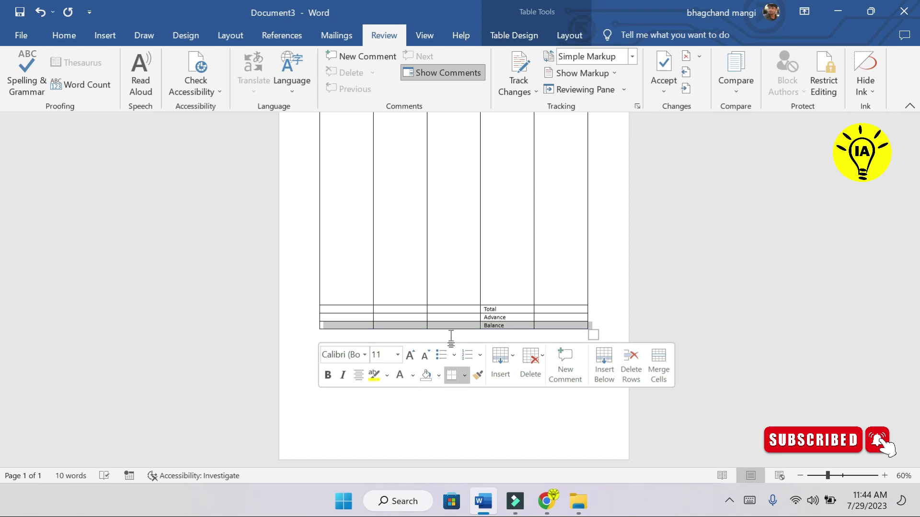
click(474, 331)
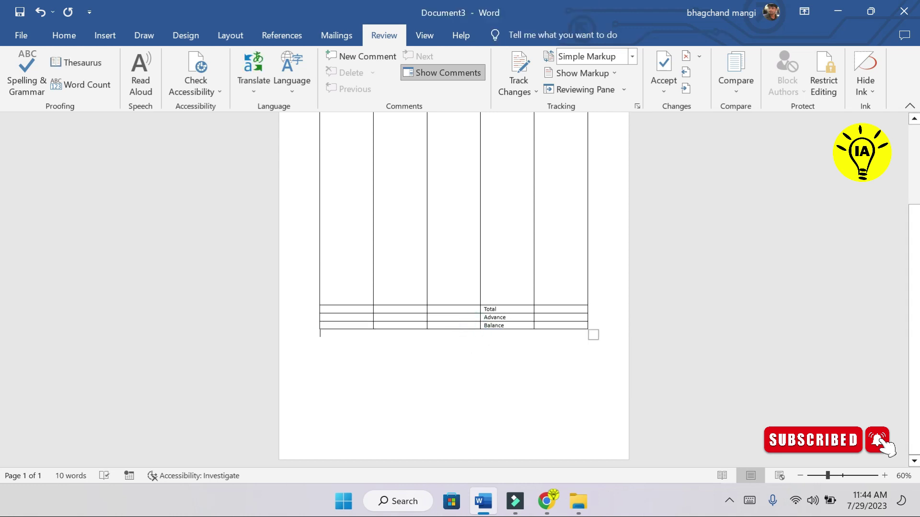
Step: Apply No Border to the empty cells beside Total, Advance and Balance
drag(455, 325, 340, 310)
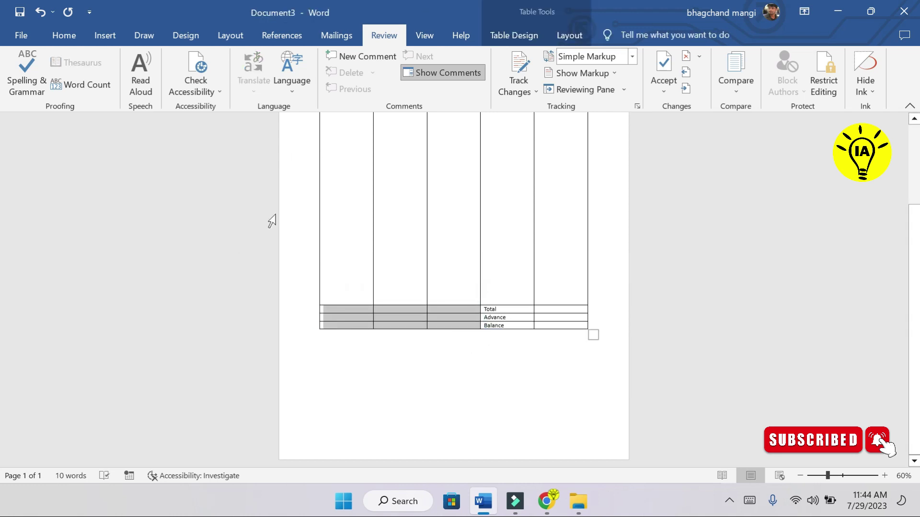
click(102, 42)
click(93, 76)
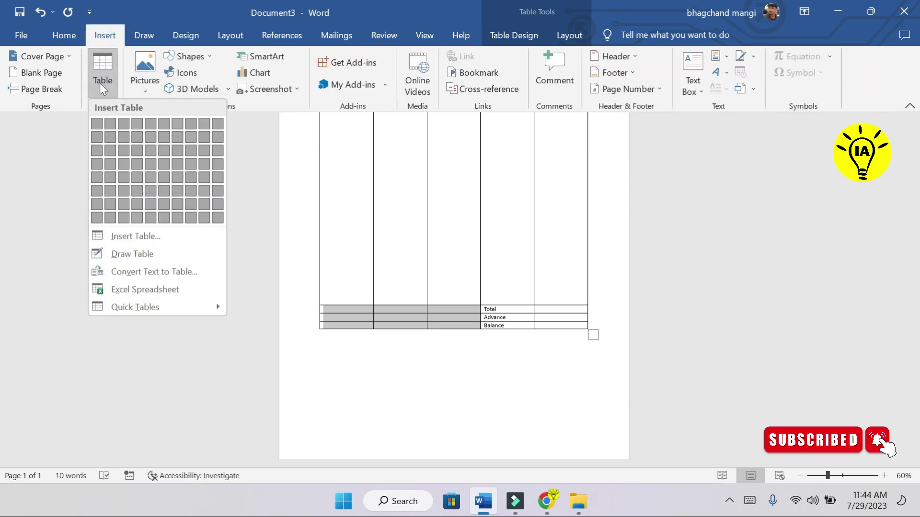
click(287, 208)
click(64, 35)
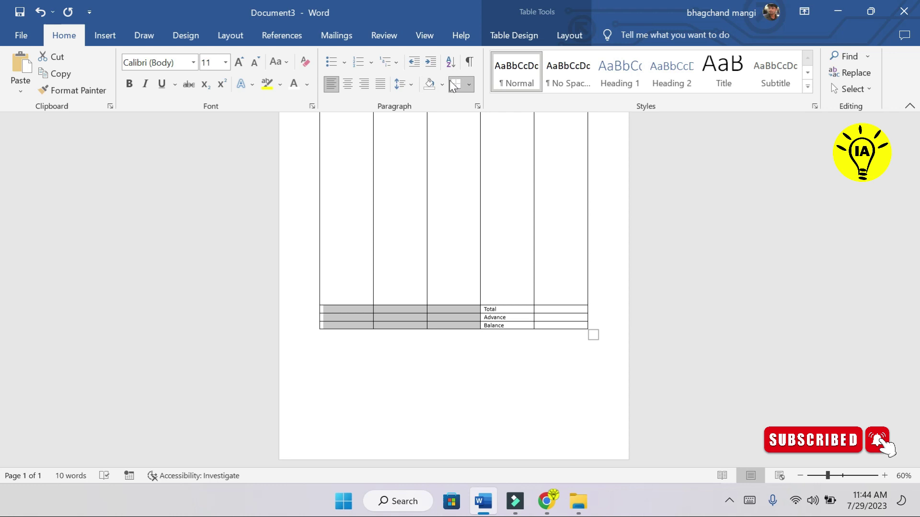
click(469, 85)
click(484, 171)
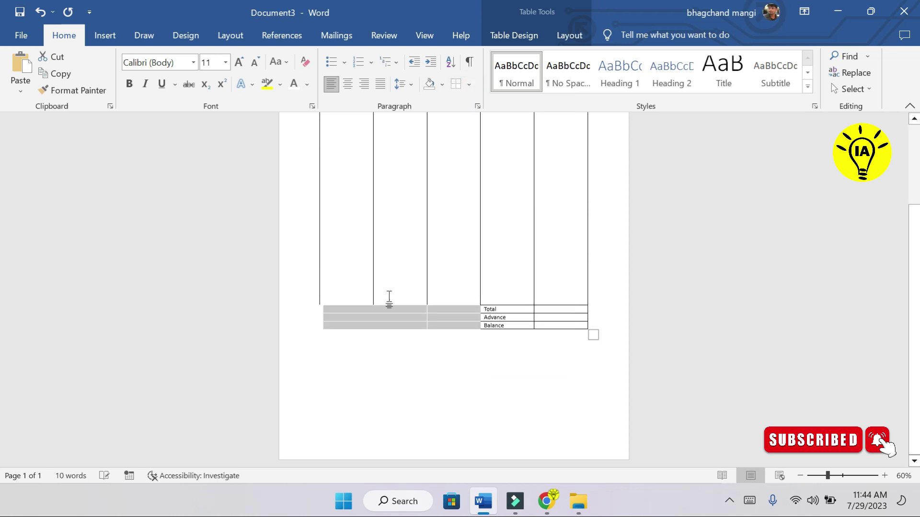
click(390, 344)
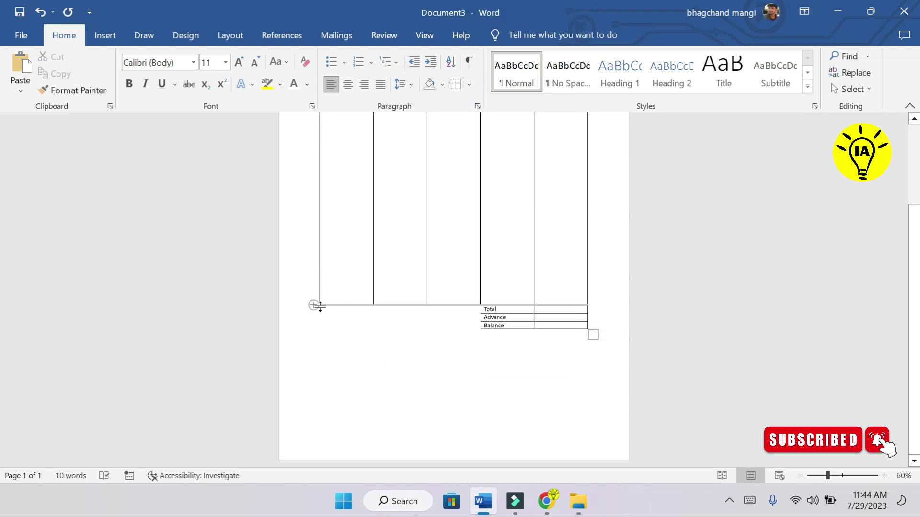
Step: Add a top border to the cells left of the Total row to close the item rows
drag(321, 309, 477, 309)
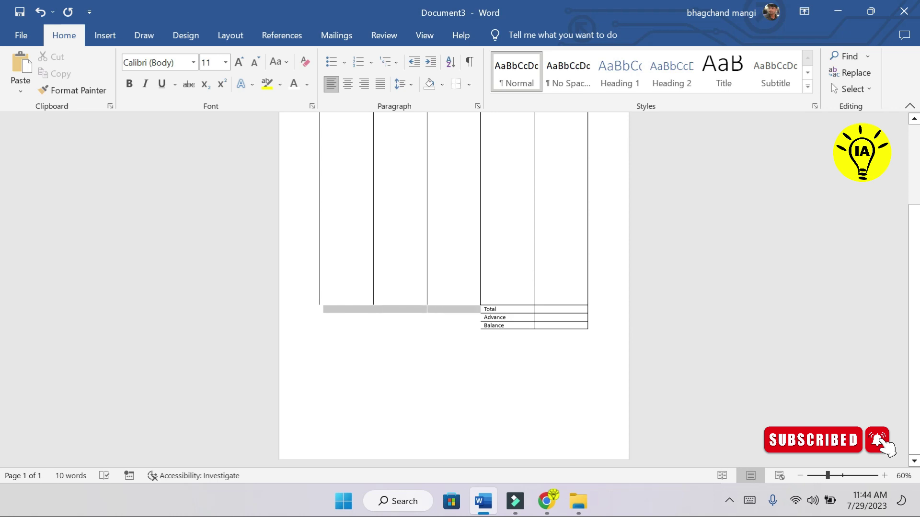
click(466, 91)
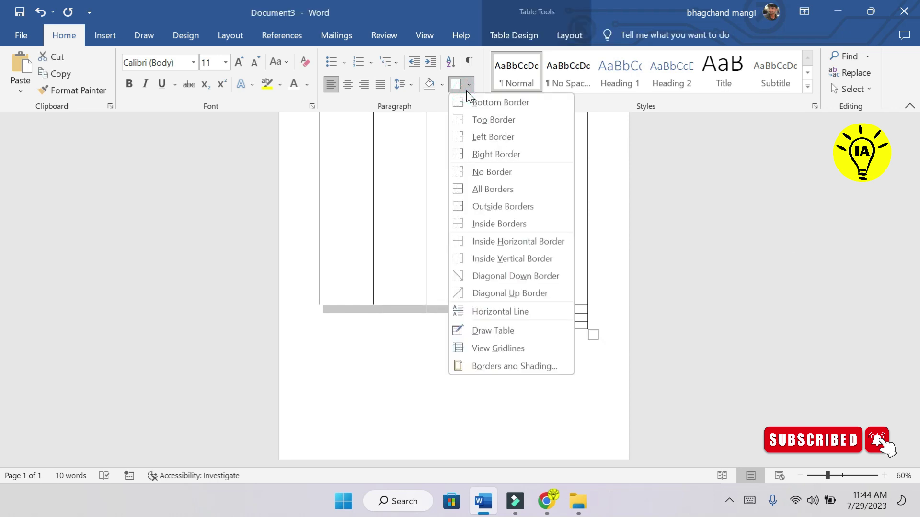
click(472, 118)
click(462, 337)
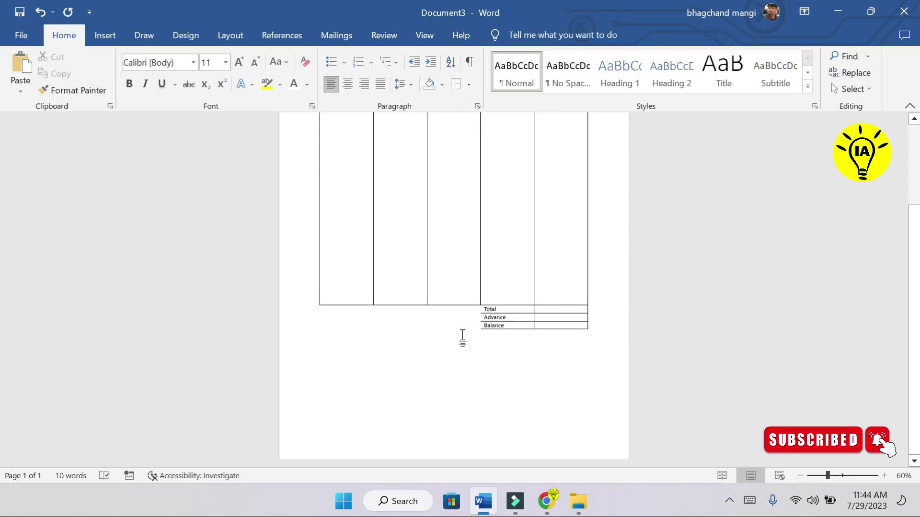
Step: Remove borders from the leftover cells beside Advance and Balance
drag(451, 331, 466, 369)
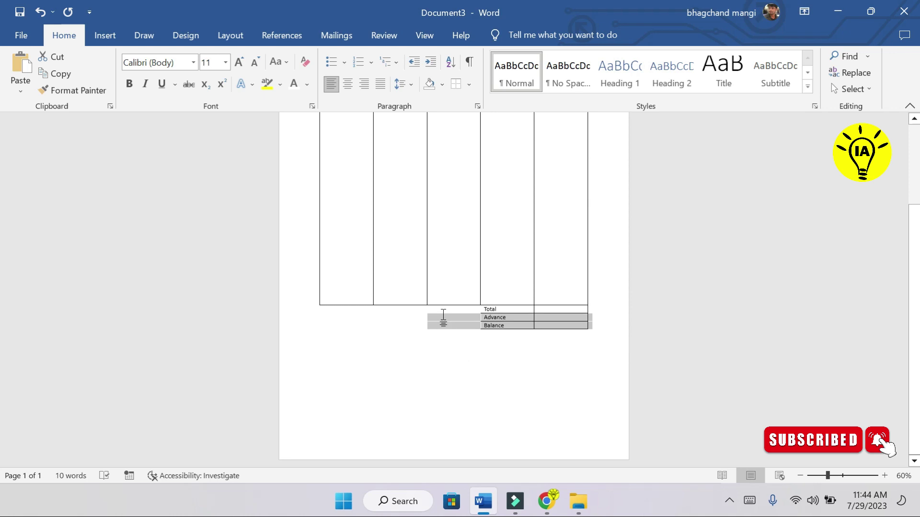
click(466, 369)
drag(430, 325, 450, 309)
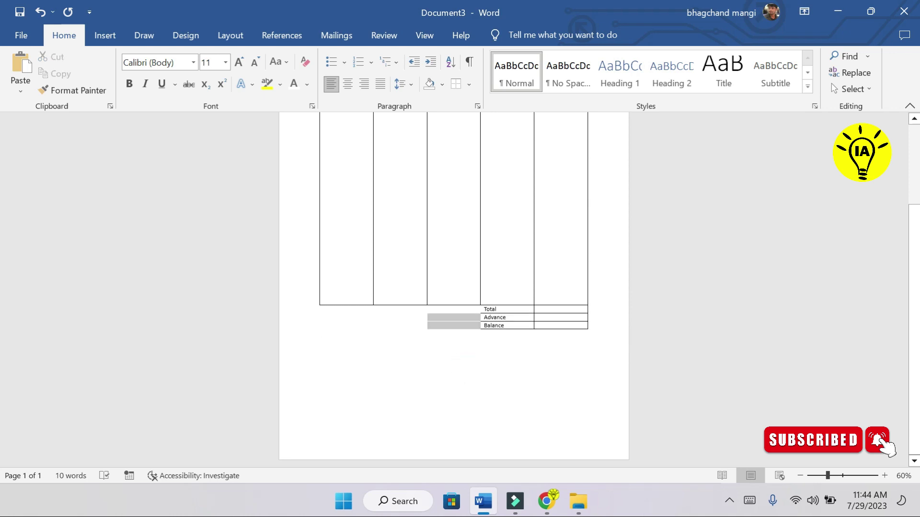
click(468, 85)
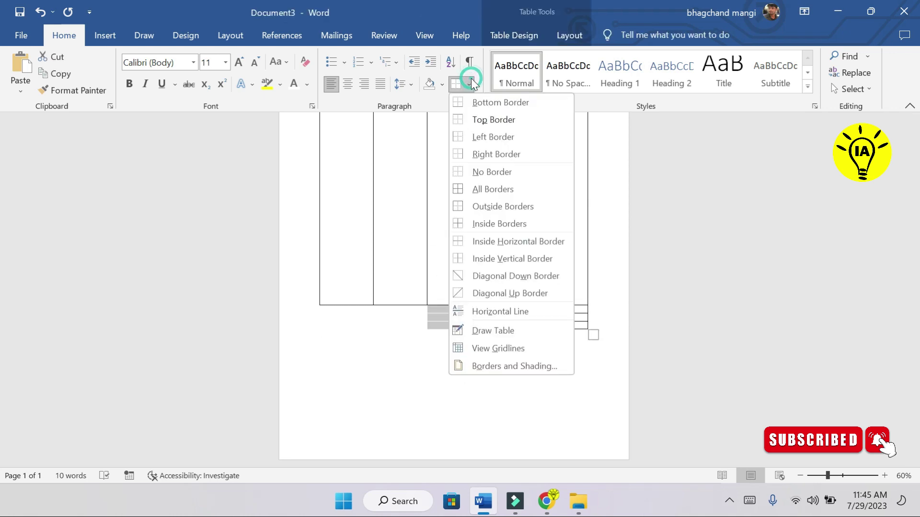
click(484, 171)
click(448, 392)
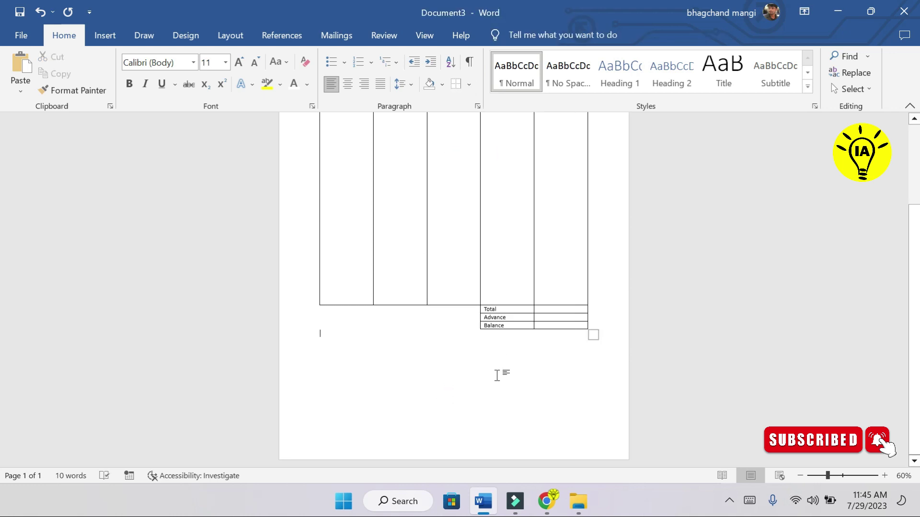
Step: Make the header row bold, size 12, Times New Roman
scroll(499, 373, up, 2)
scroll(503, 369, up, 2)
click(572, 173)
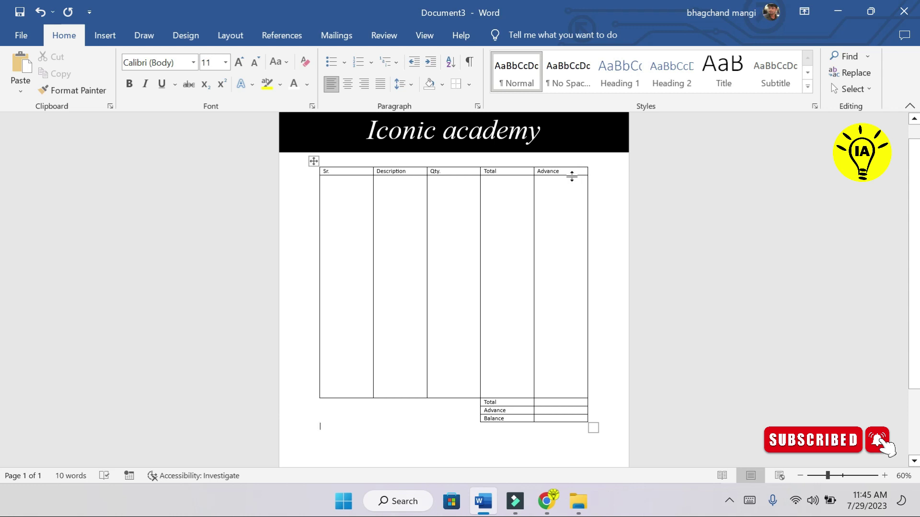
drag(573, 172, 330, 171)
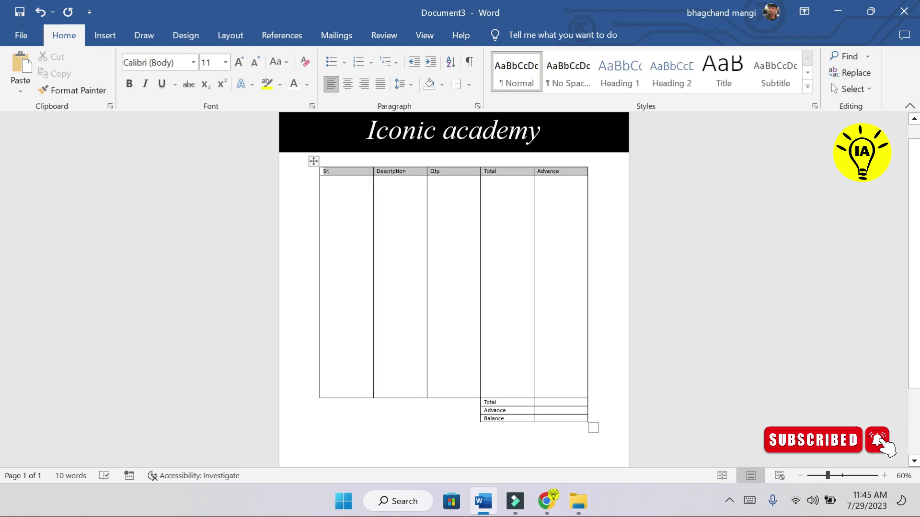
click(127, 84)
click(239, 62)
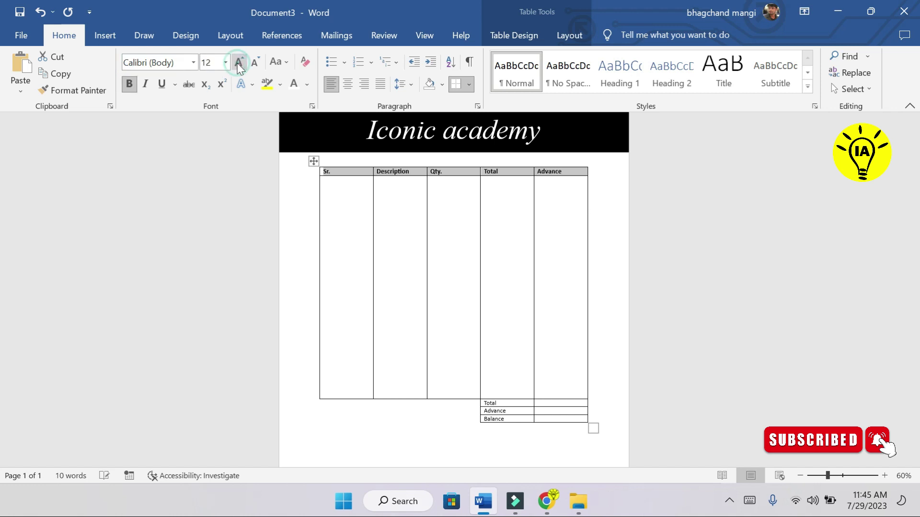
click(193, 62)
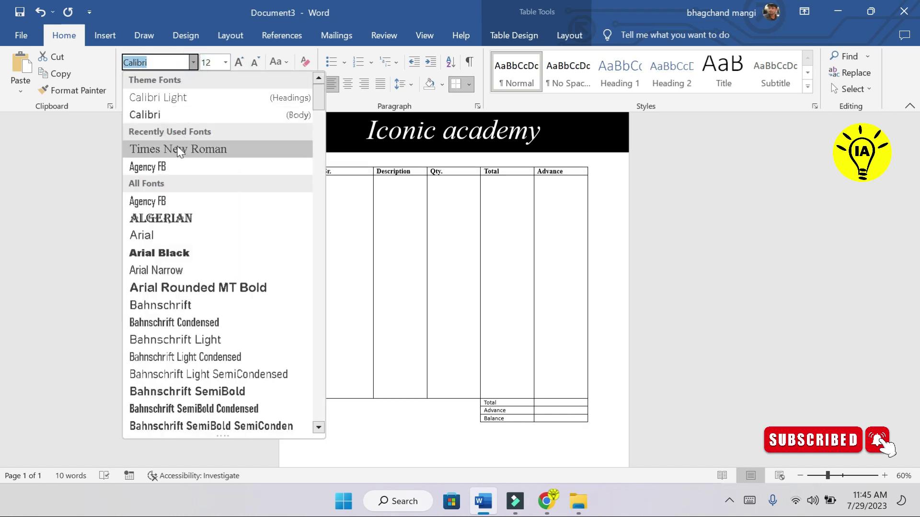
click(201, 149)
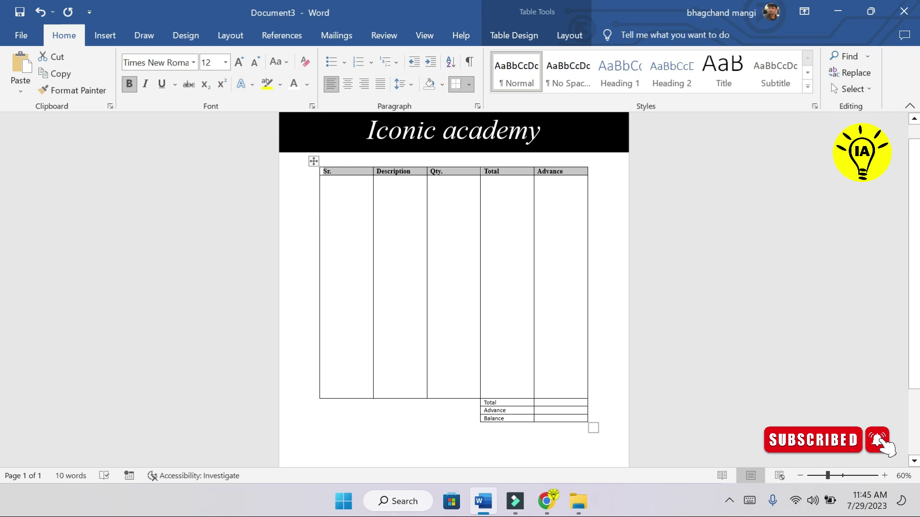
Step: Make the Total, Advance and Balance labels bold Times New Roman
drag(484, 403, 503, 418)
key(ctrl+c)
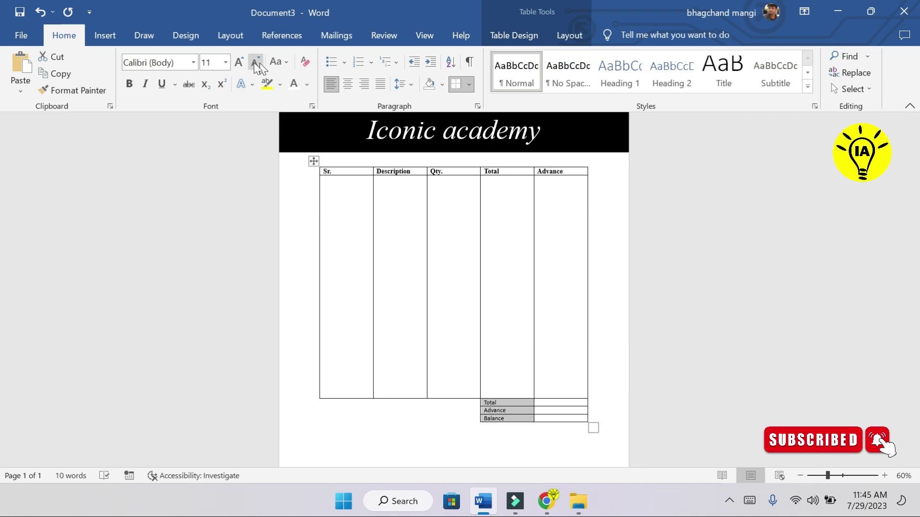
click(129, 82)
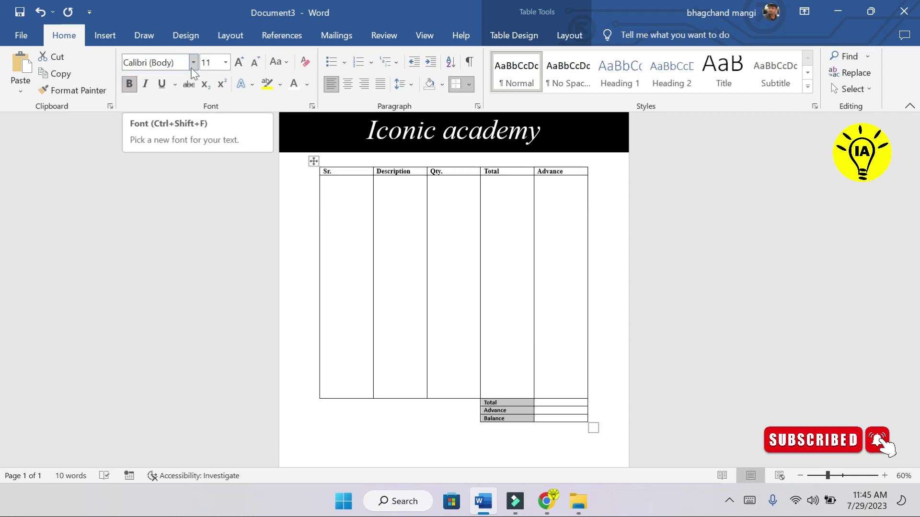
click(193, 62)
click(150, 142)
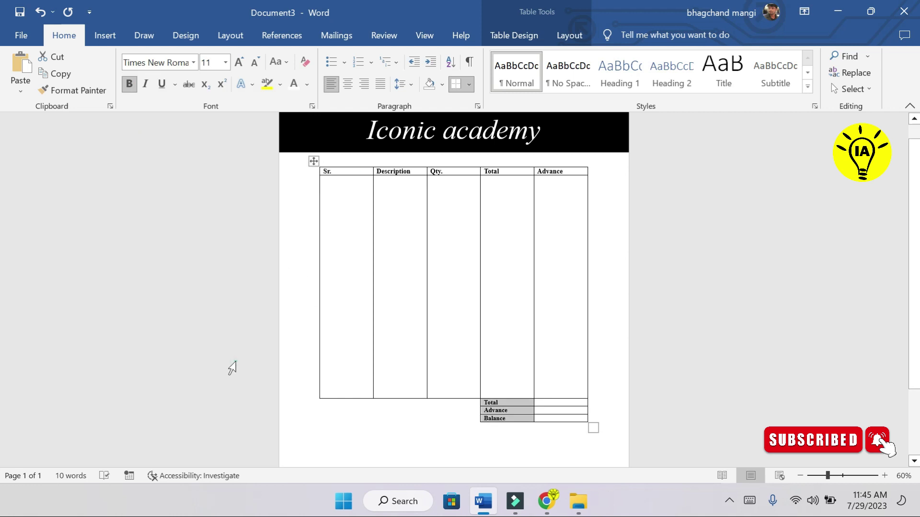
click(326, 364)
click(772, 249)
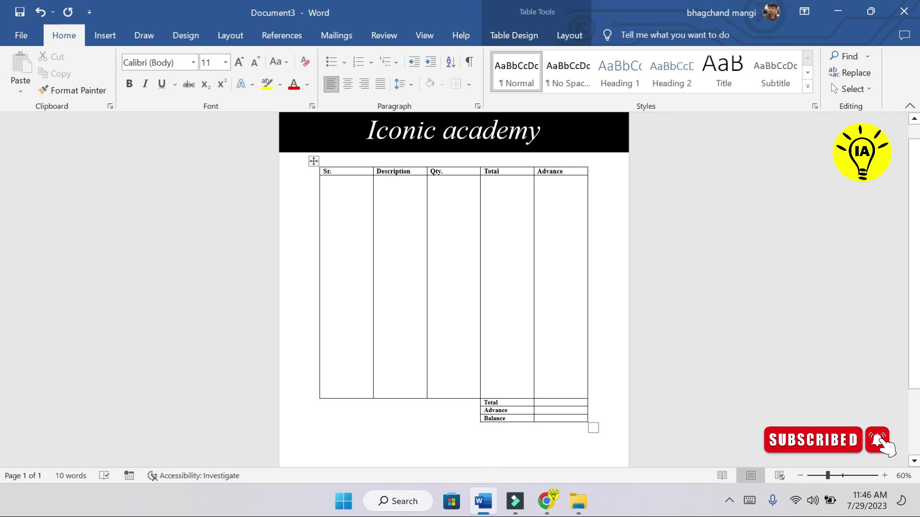
Step: Open Custom Watermark through the 'water' Tell Me search and choose Picture watermark
ctrl+scroll(293, 229, down, 1)
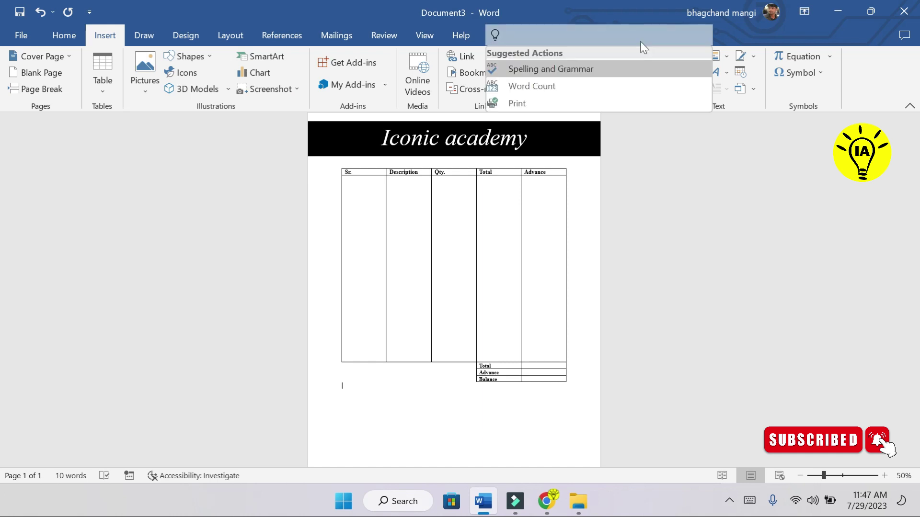
text(water)
key(Down)
key(Down)
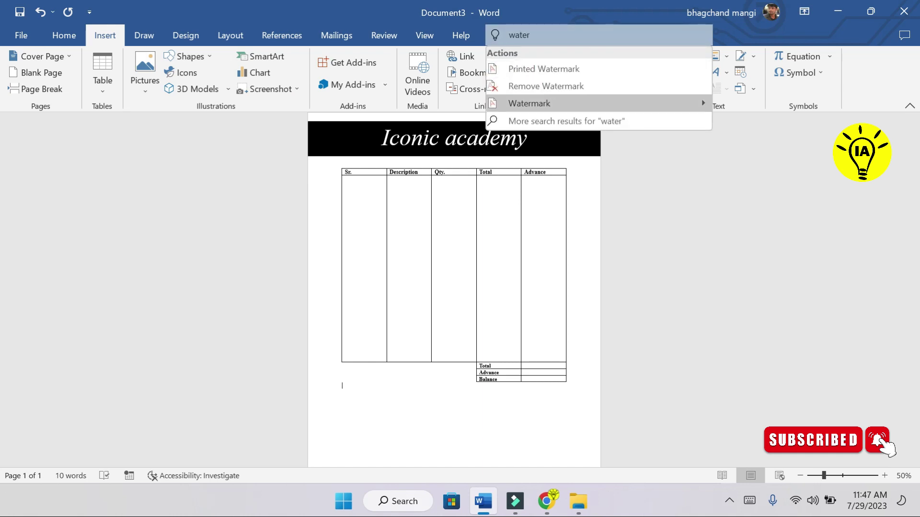
key(Right)
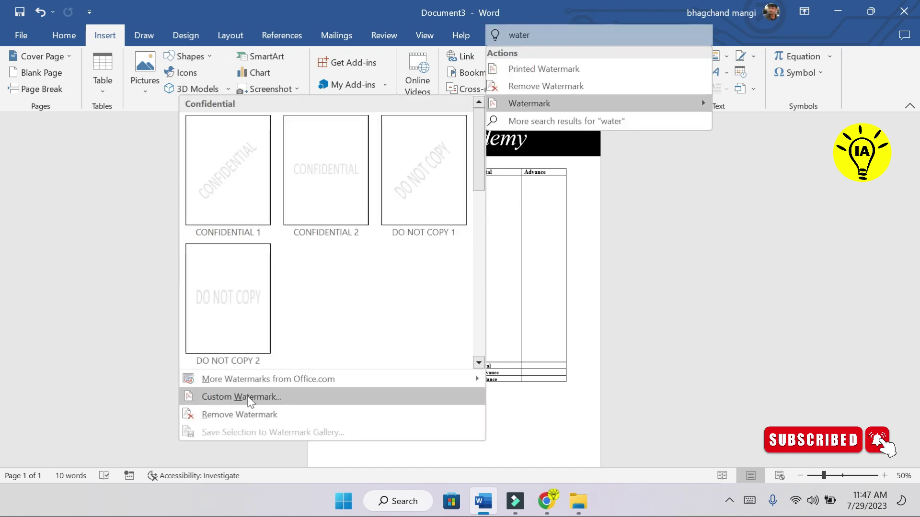
click(247, 397)
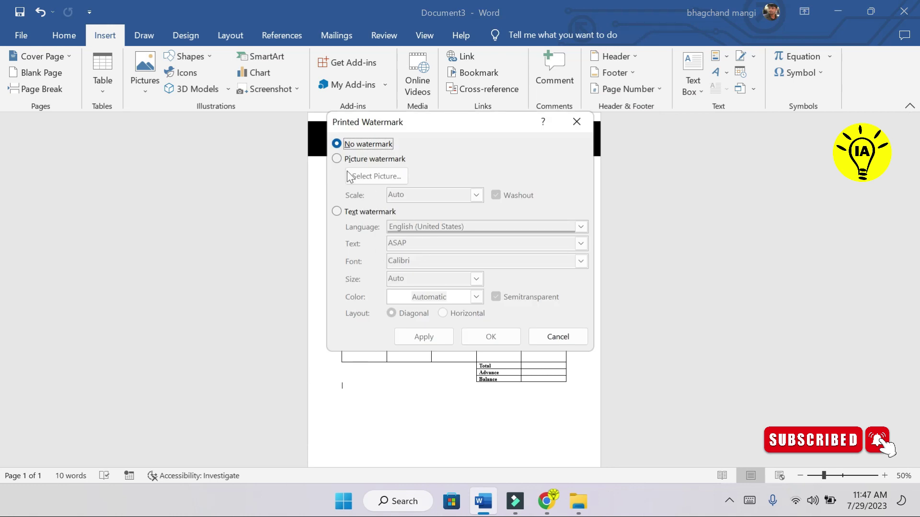
click(394, 178)
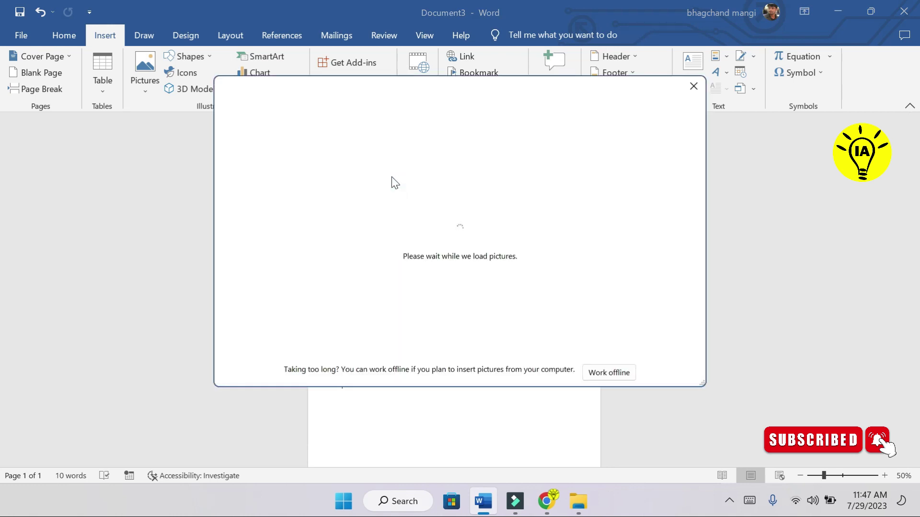
Step: Apply Iconic Academy (2) from Downloads as a washed-out picture watermark
click(355, 175)
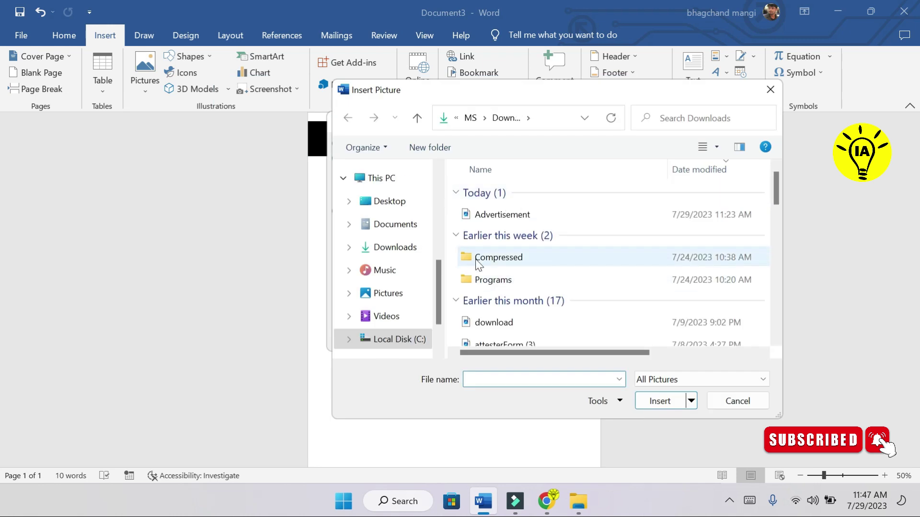
click(395, 247)
scroll(604, 293, down, 10)
click(506, 304)
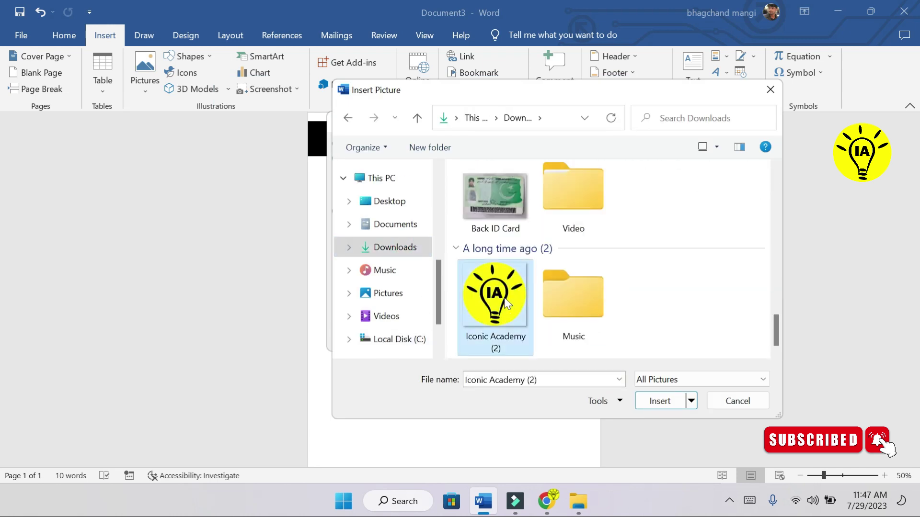
double_click(506, 303)
click(407, 337)
click(489, 337)
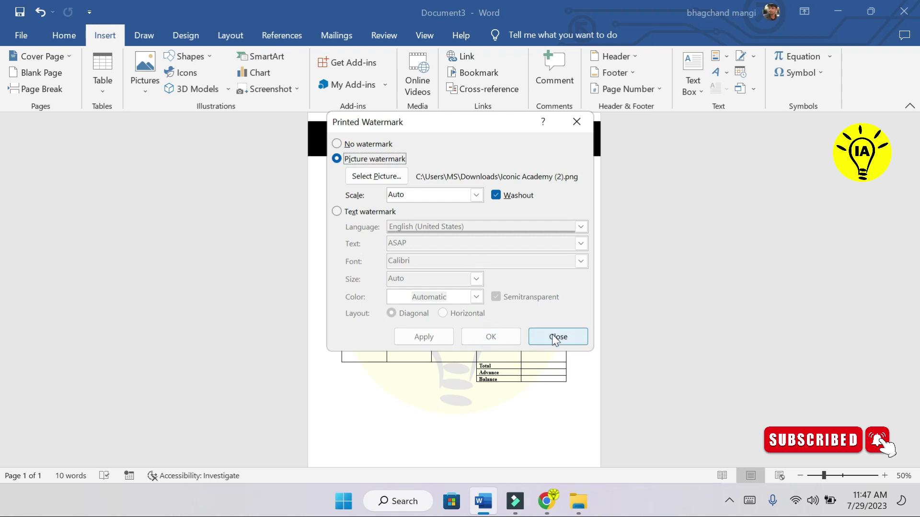
click(556, 338)
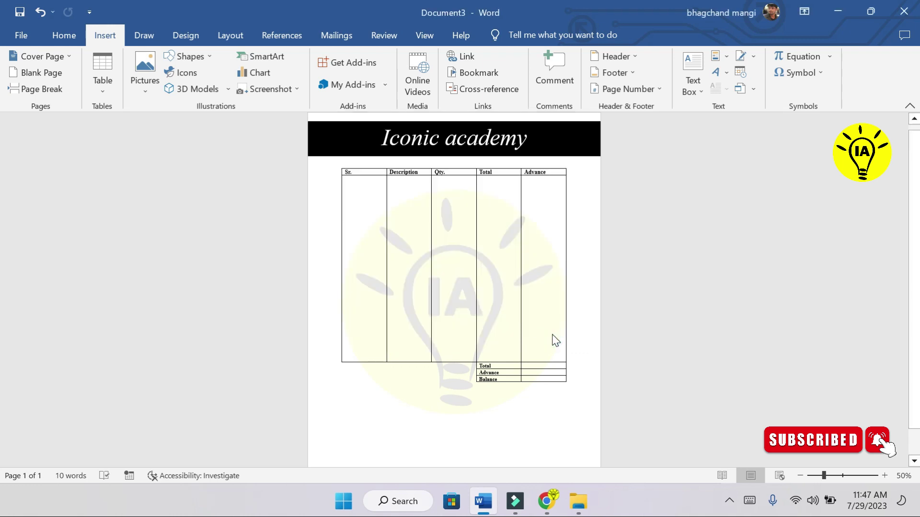
Step: Paste below the table and add blank lines in the Sr. column so the rows reach the page bottom
click(439, 340)
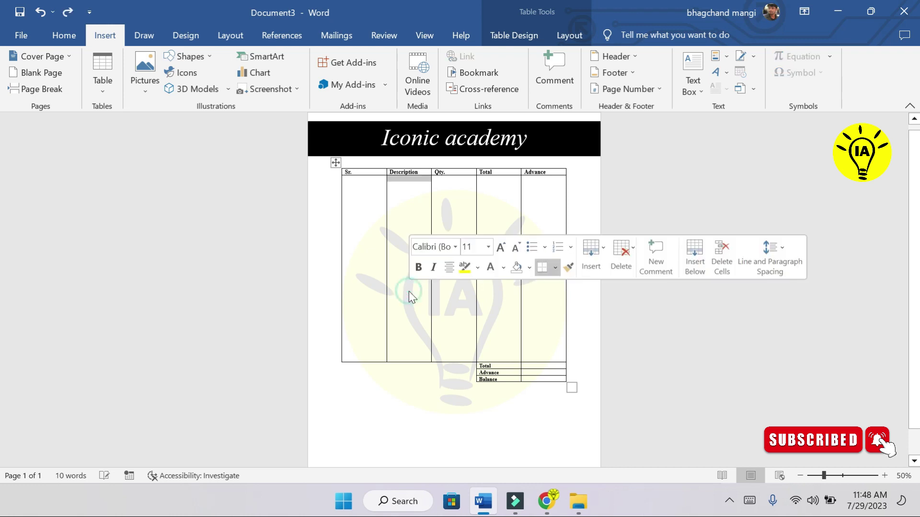
click(407, 392)
key(ctrl+v)
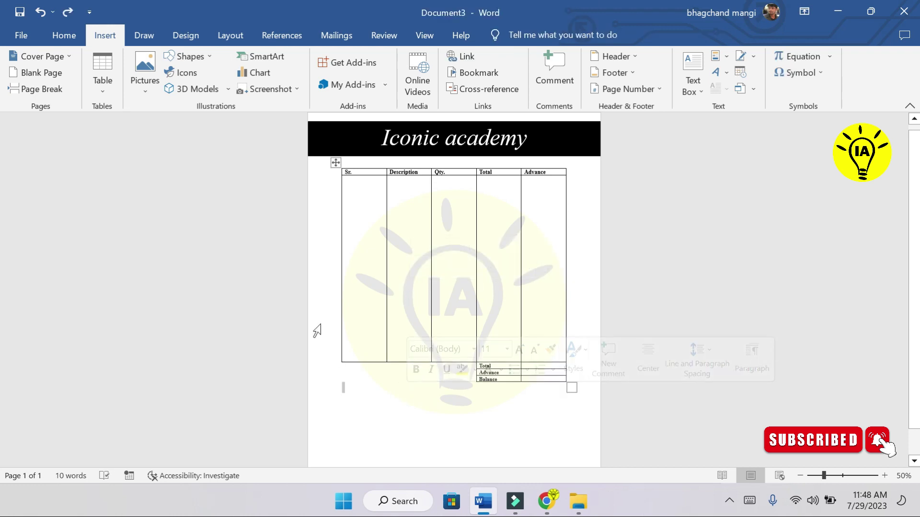
click(376, 338)
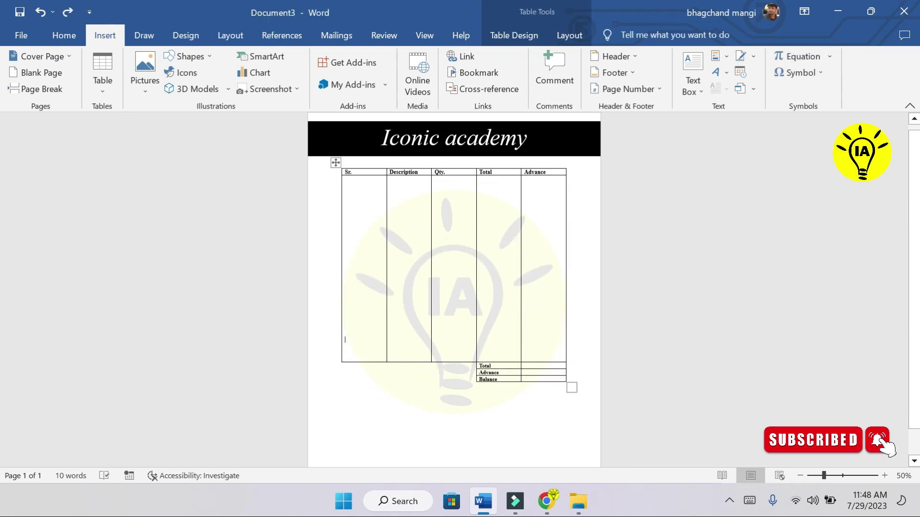
key(Return)
key(Return)
key(Return)
key(Return)
key(Return)
key(Return)
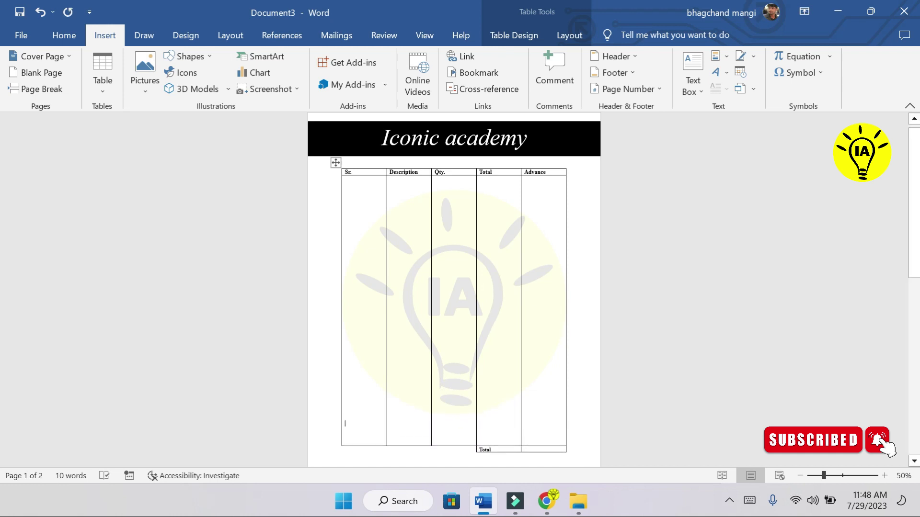
click(585, 154)
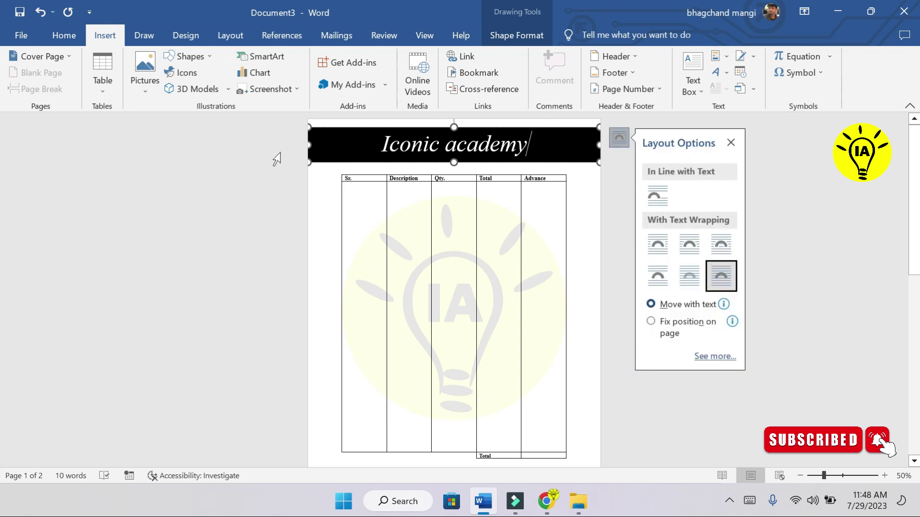
Step: Apply the yellow Colored Fill shape style to the black 'Iconic academy' banner
click(513, 32)
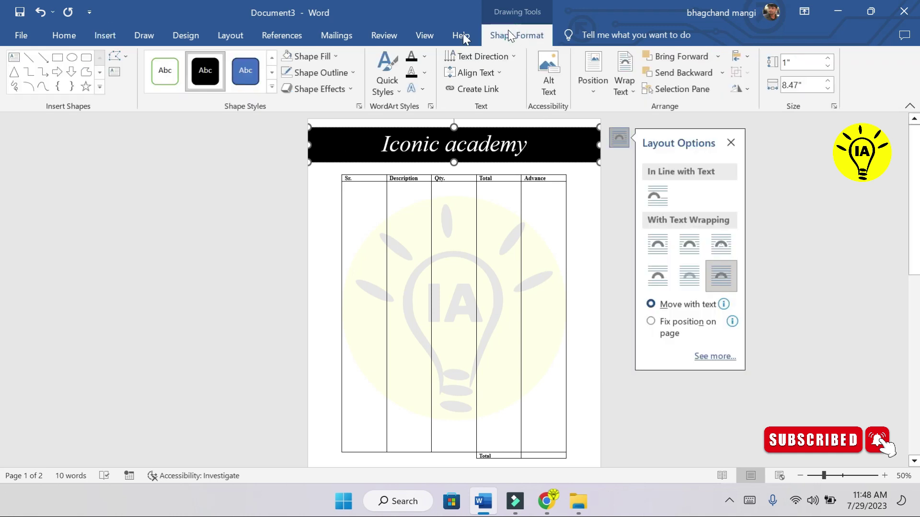
click(271, 87)
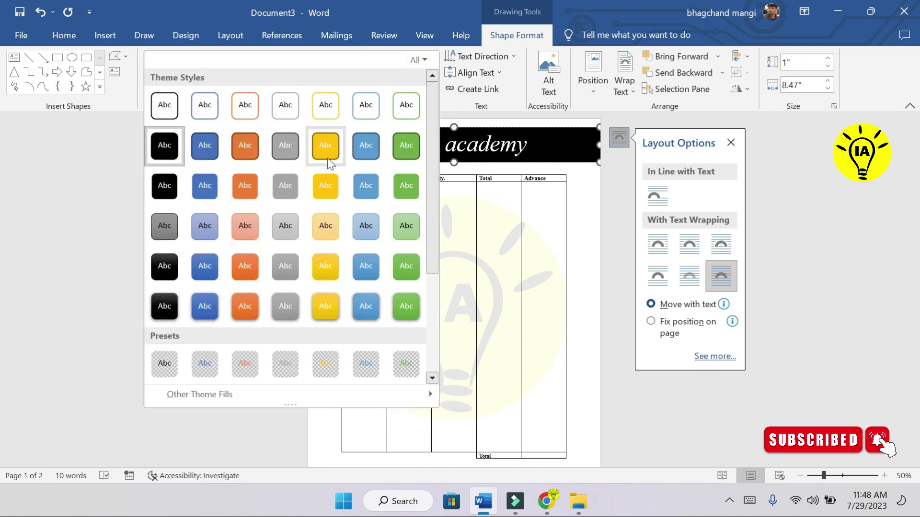
click(332, 156)
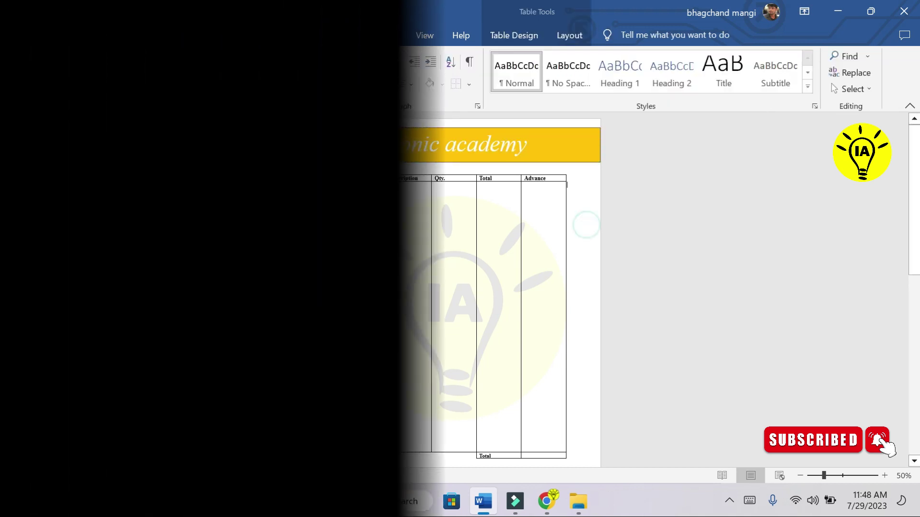